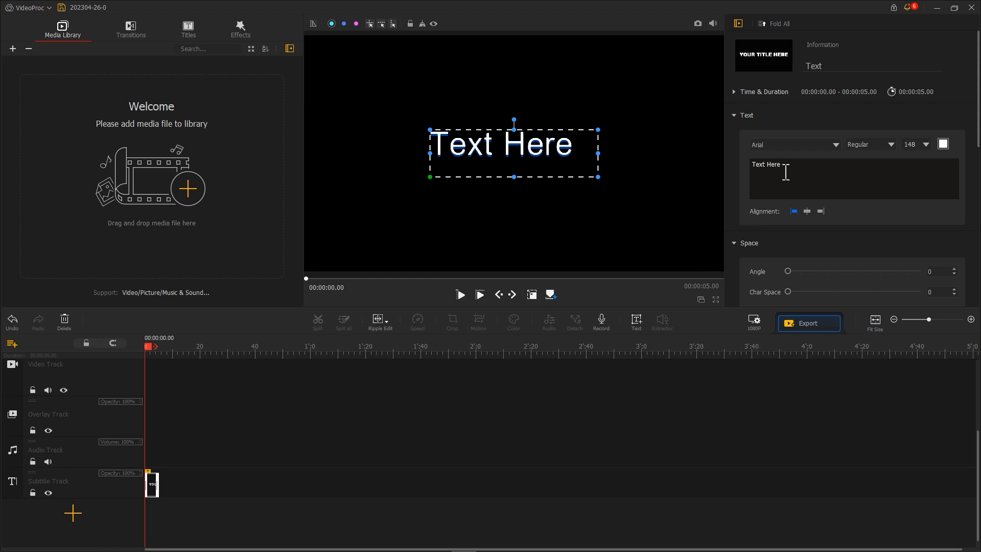
Step: Clear the title clip's placeholder text and set the project background to custom orange #fe7b00
{"action": "left_click_drag", "start_coordinate": [784, 166], "coordinate": [744, 166]}
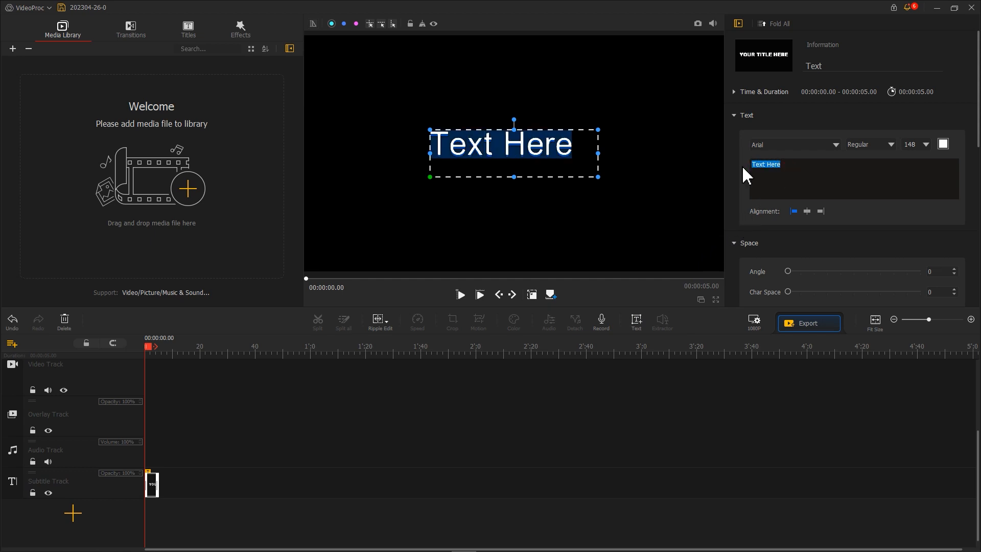
{"action": "key", "text": "BackSpace"}
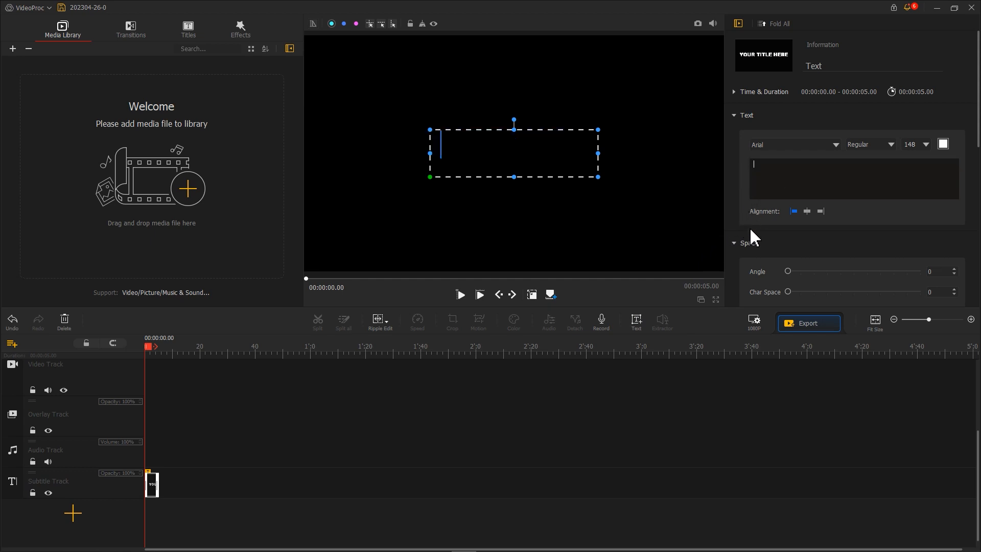
{"action": "left_click", "coordinate": [754, 316]}
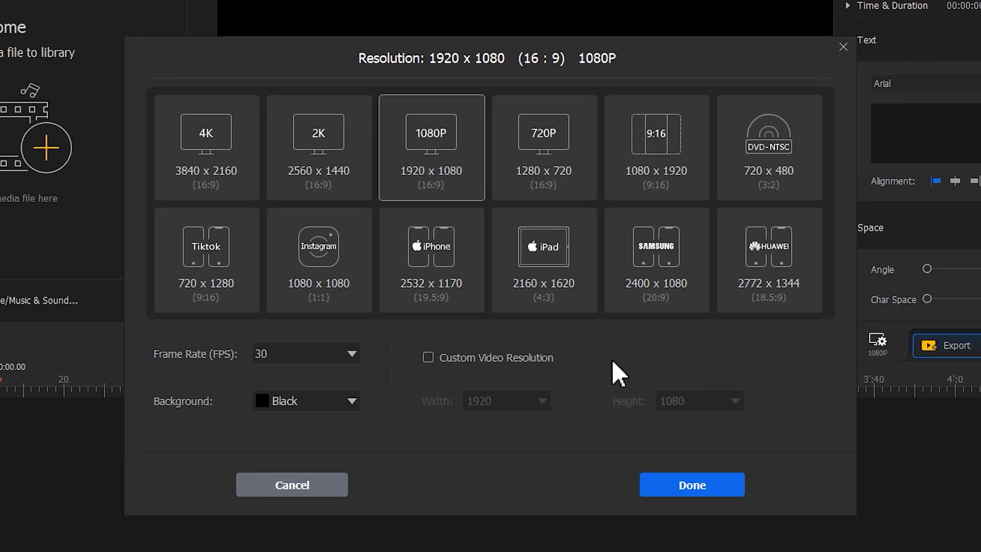
{"action": "left_click", "coordinate": [351, 400]}
{"action": "left_click", "coordinate": [335, 420]}
{"action": "left_click", "coordinate": [462, 163]}
{"action": "left_click_drag", "start_coordinate": [462, 161], "coordinate": [438, 109]}
{"action": "left_click_drag", "start_coordinate": [552, 331], "coordinate": [594, 331]}
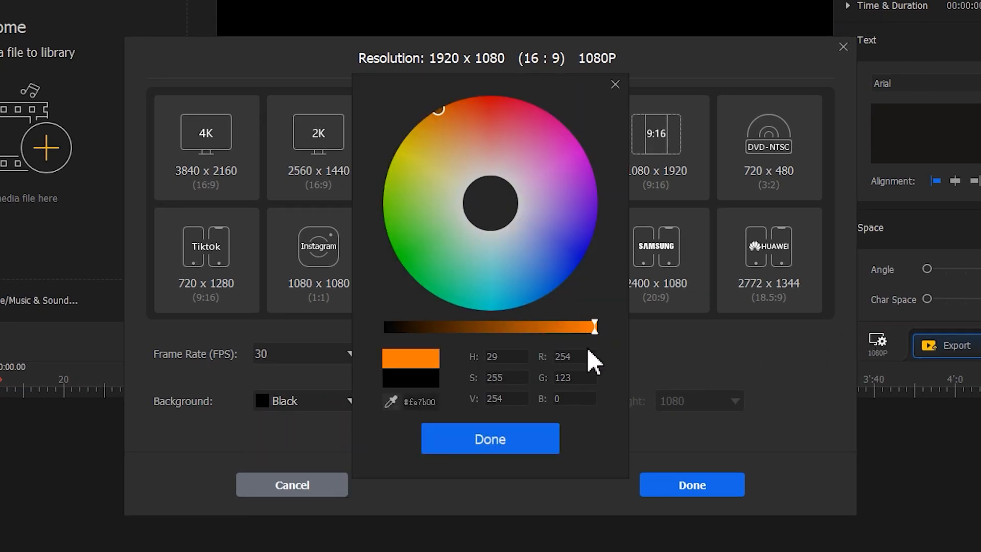
{"action": "left_click", "coordinate": [529, 434]}
{"action": "left_click", "coordinate": [664, 483]}
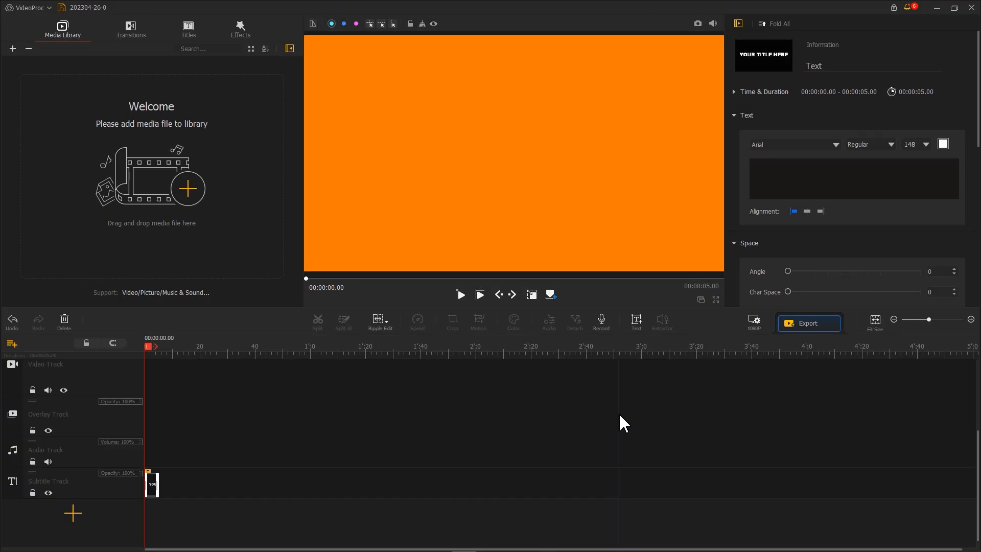
Step: Capture a snapshot of the orange frame and add the saved image to the media library
{"action": "left_click", "coordinate": [697, 23]}
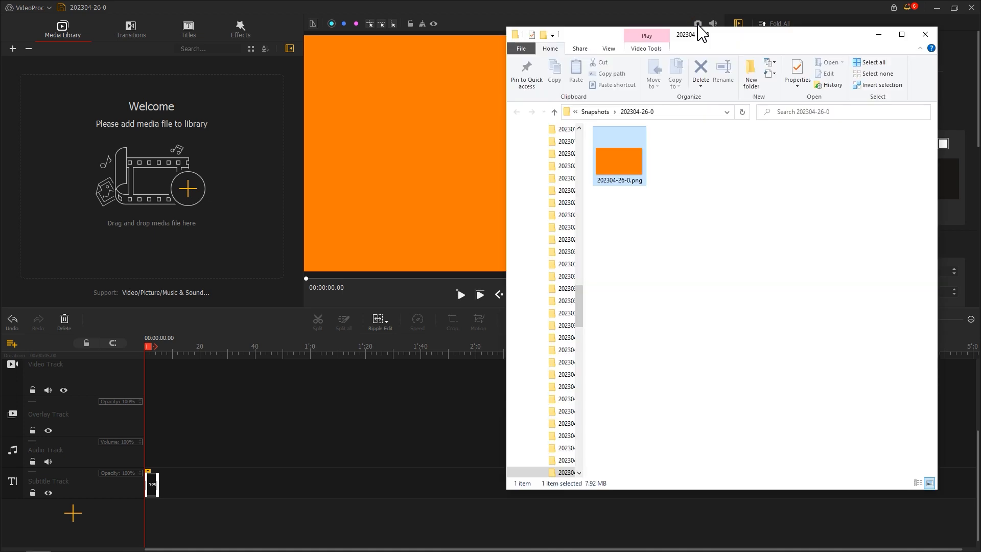
{"action": "left_click_drag", "start_coordinate": [619, 166], "coordinate": [188, 186]}
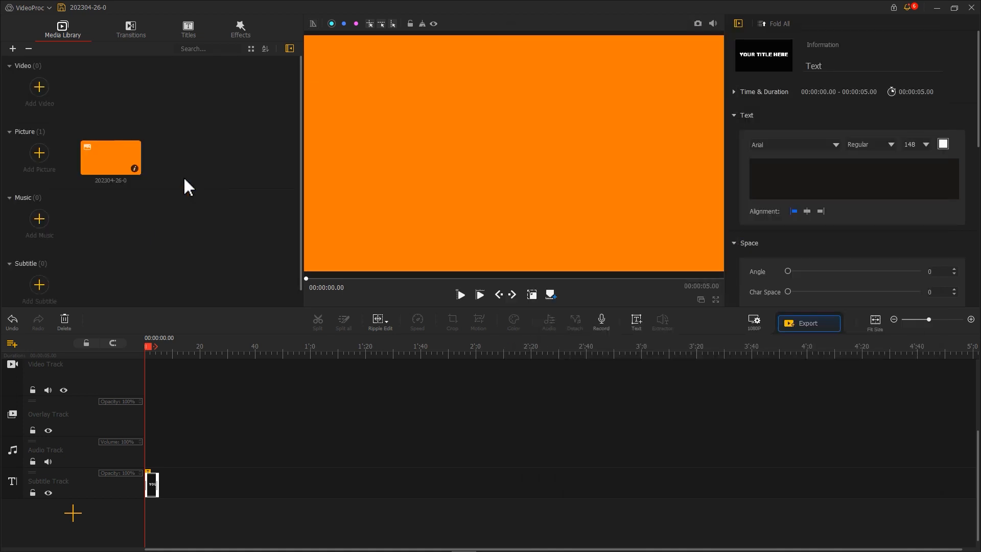
Step: Change the project background to White and add a snapshot of the white frame to the media library
{"action": "left_click", "coordinate": [753, 322]}
{"action": "left_click", "coordinate": [389, 359]}
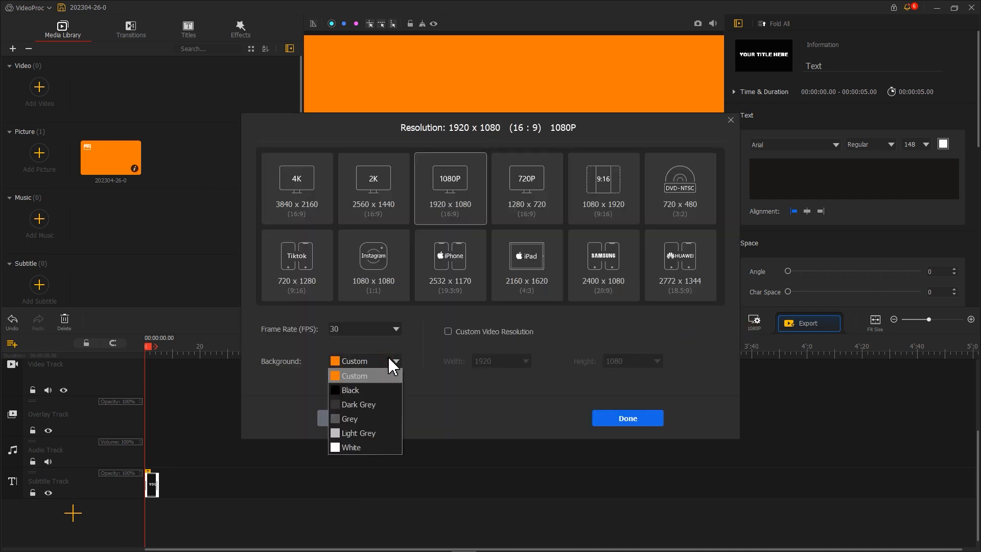
{"action": "left_click", "coordinate": [373, 445]}
{"action": "left_click", "coordinate": [627, 418]}
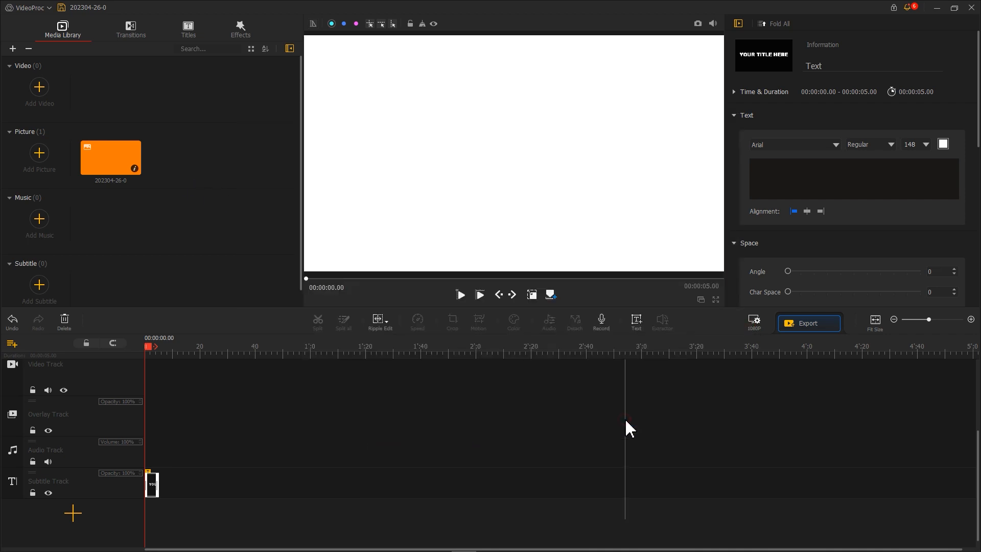
{"action": "left_click", "coordinate": [698, 24]}
{"action": "left_click_drag", "start_coordinate": [684, 170], "coordinate": [244, 179]}
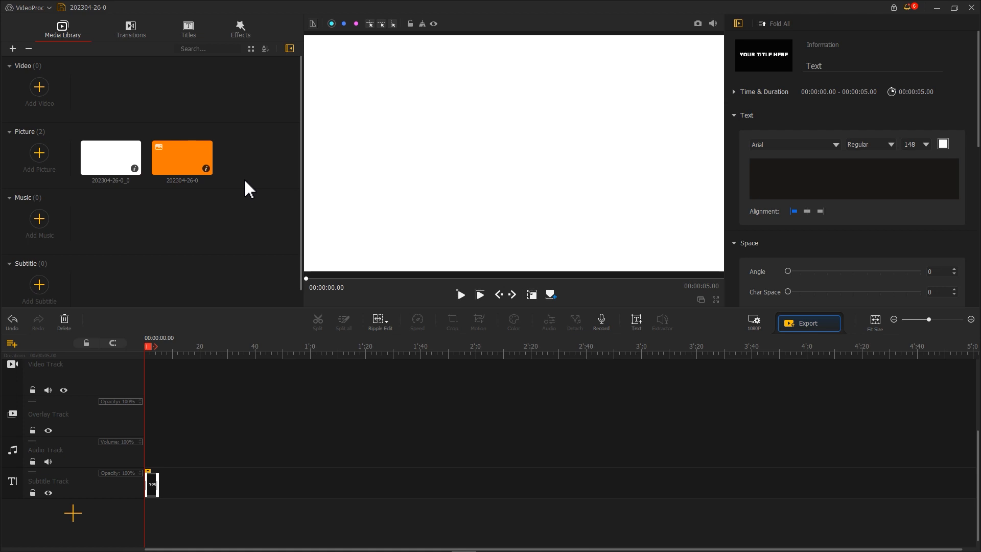
Step: Delete the empty text clip from the Subtitle Track
{"action": "right_click", "coordinate": [154, 479]}
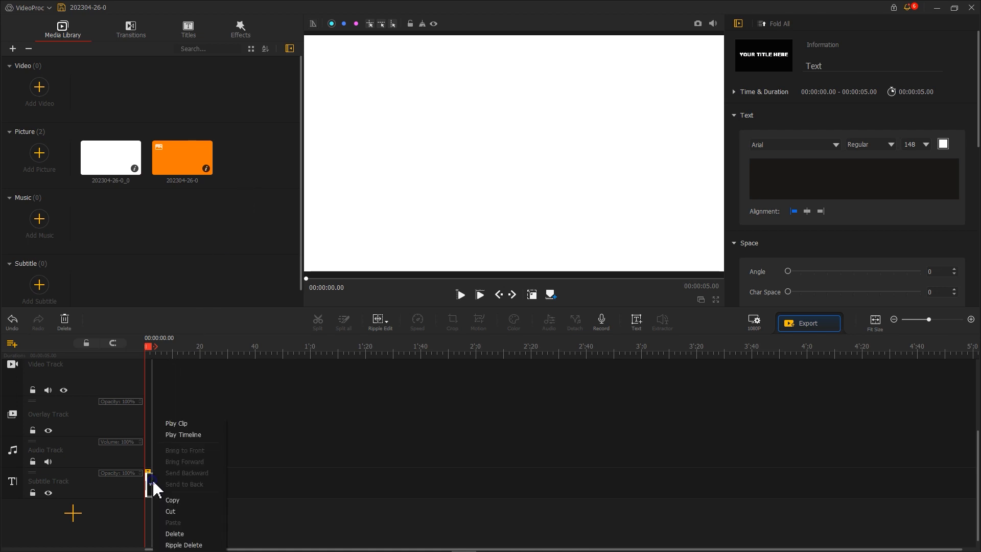
{"action": "left_click", "coordinate": [176, 531]}
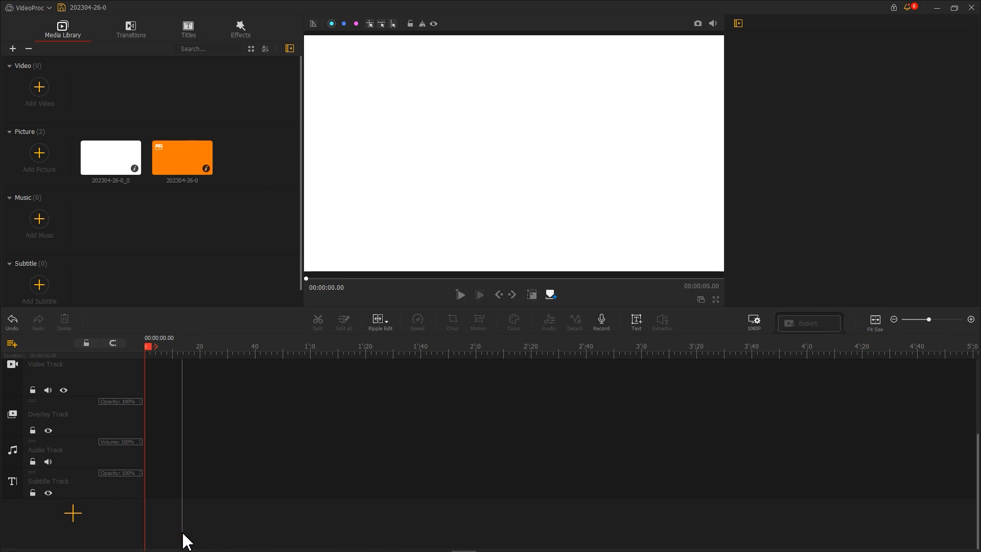
Step: Import the video of the bearded man reading and place it at the start of the Video Track
{"action": "left_click_drag", "start_coordinate": [904, 102], "coordinate": [219, 125]}
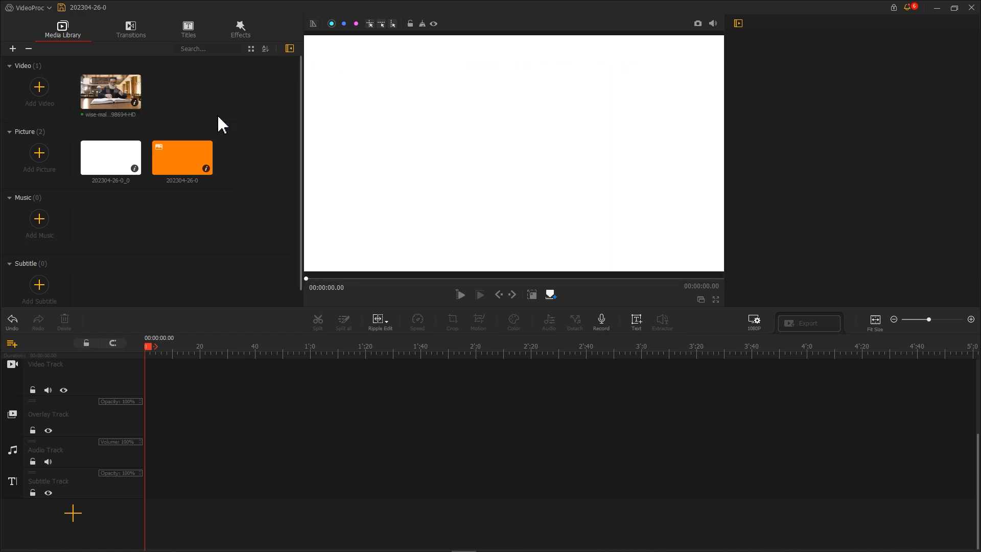
{"action": "left_click_drag", "start_coordinate": [92, 103], "coordinate": [168, 391]}
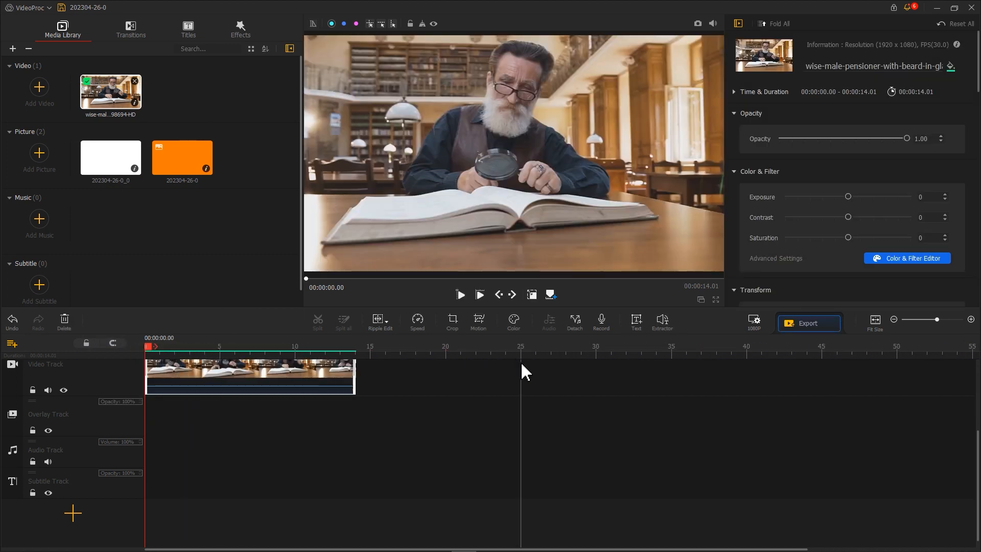
Step: Place the orange picture at the start of the Overlay Track and shape it into a small bar in the video frame's lower-right area
{"action": "left_click_drag", "start_coordinate": [194, 163], "coordinate": [138, 426]}
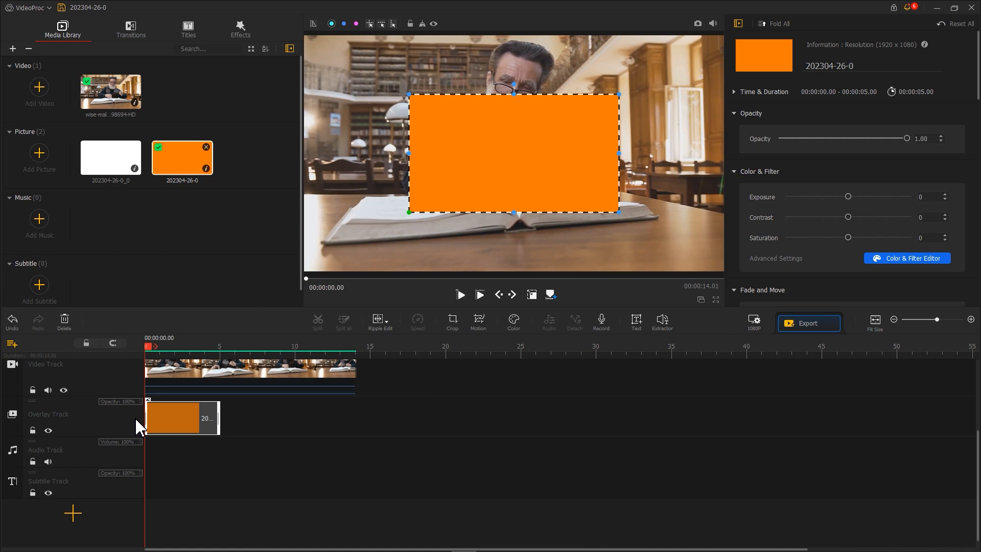
{"action": "left_click_drag", "start_coordinate": [514, 200], "coordinate": [514, 123]}
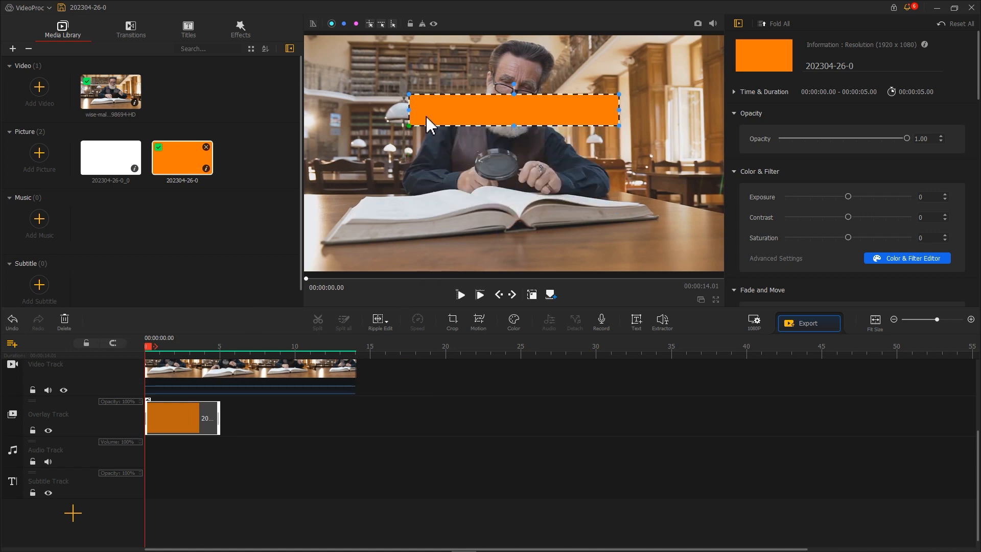
{"action": "left_click_drag", "start_coordinate": [412, 109], "coordinate": [510, 108]}
{"action": "left_click_drag", "start_coordinate": [586, 118], "coordinate": [661, 223]}
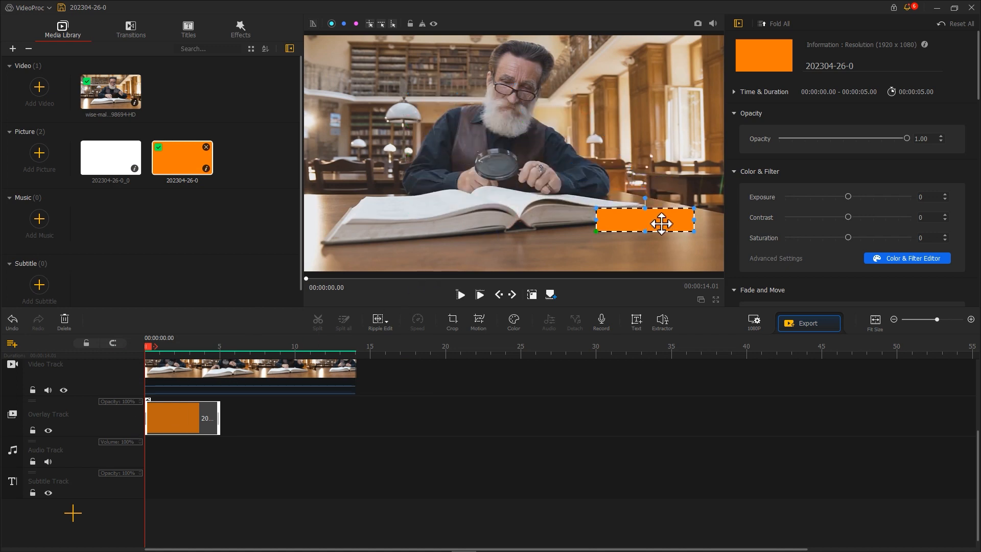
Step: Add a motion keyframe at the orange clip's start and shift its frame out of the picture to about (-960,-473)
{"action": "left_click", "coordinate": [479, 321]}
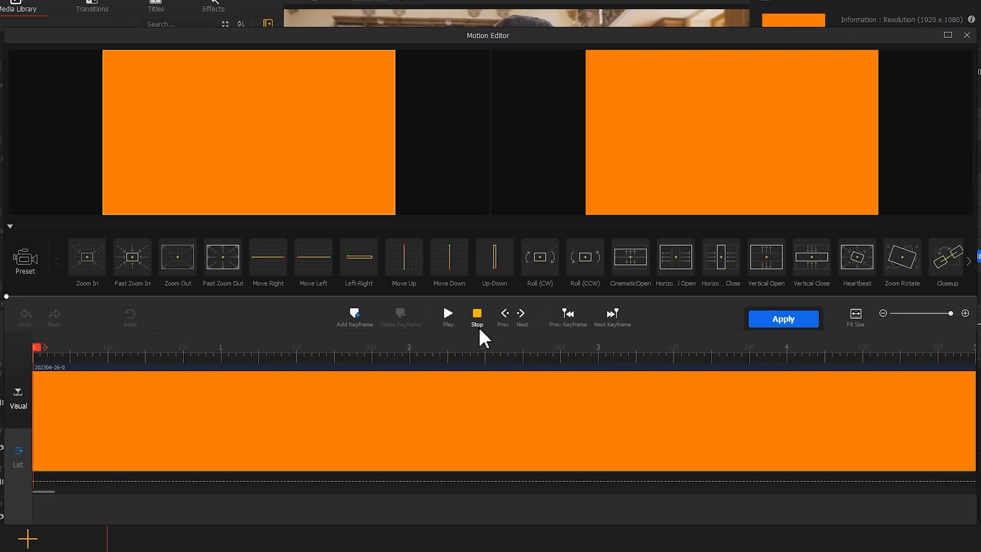
{"action": "left_click", "coordinate": [355, 313]}
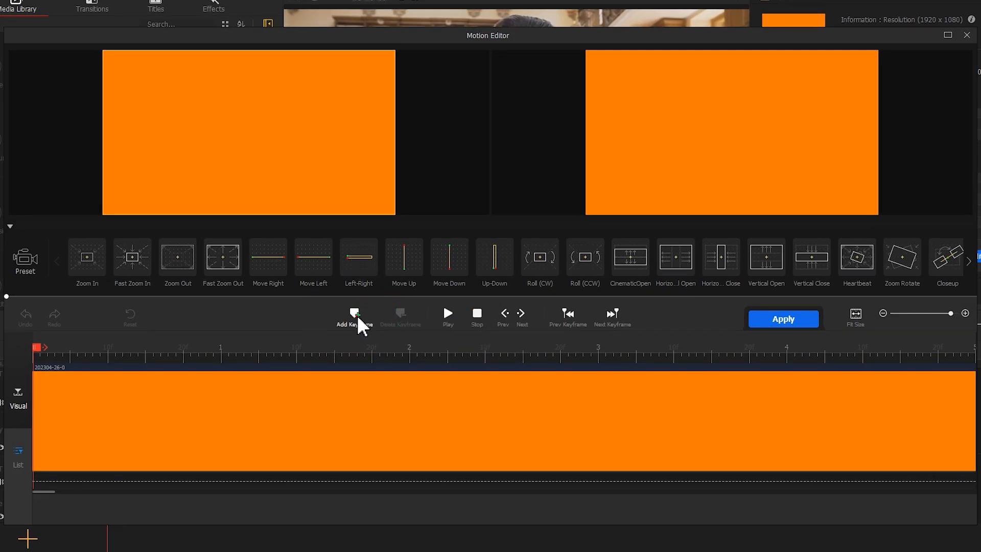
{"action": "left_click_drag", "start_coordinate": [186, 175], "coordinate": [104, 212]}
{"action": "left_click_drag", "start_coordinate": [322, 91], "coordinate": [394, 50]}
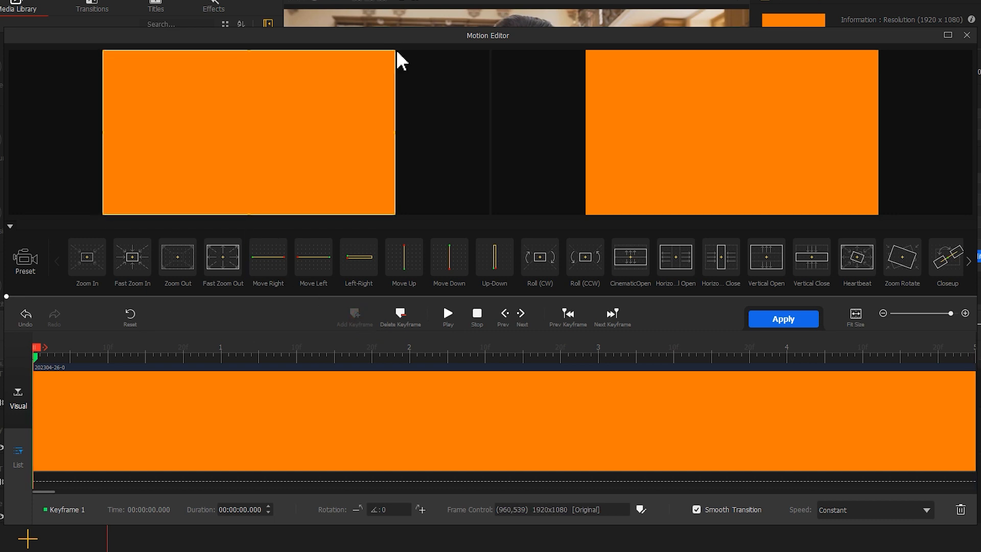
{"action": "left_click_drag", "start_coordinate": [355, 79], "coordinate": [351, 232]}
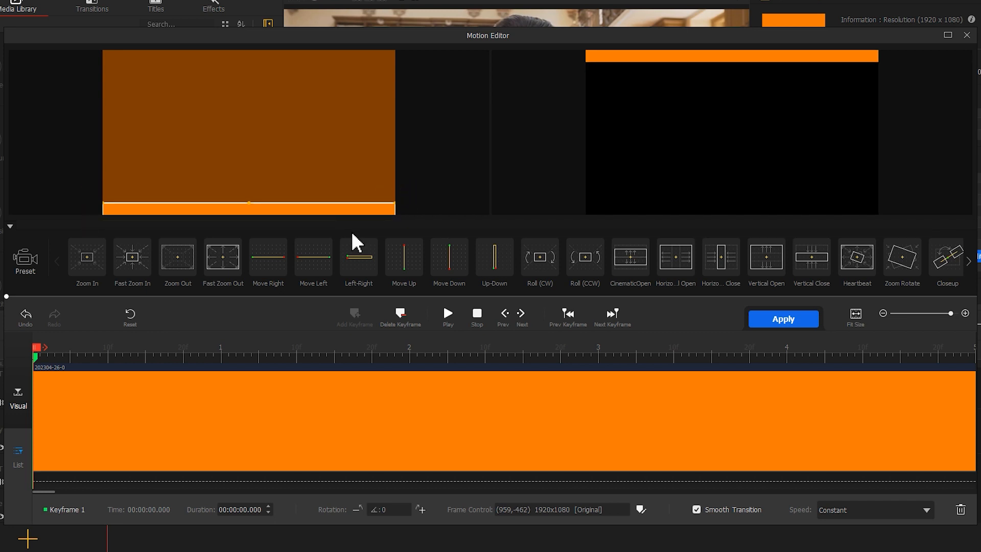
{"action": "left_click_drag", "start_coordinate": [366, 210], "coordinate": [76, 211]}
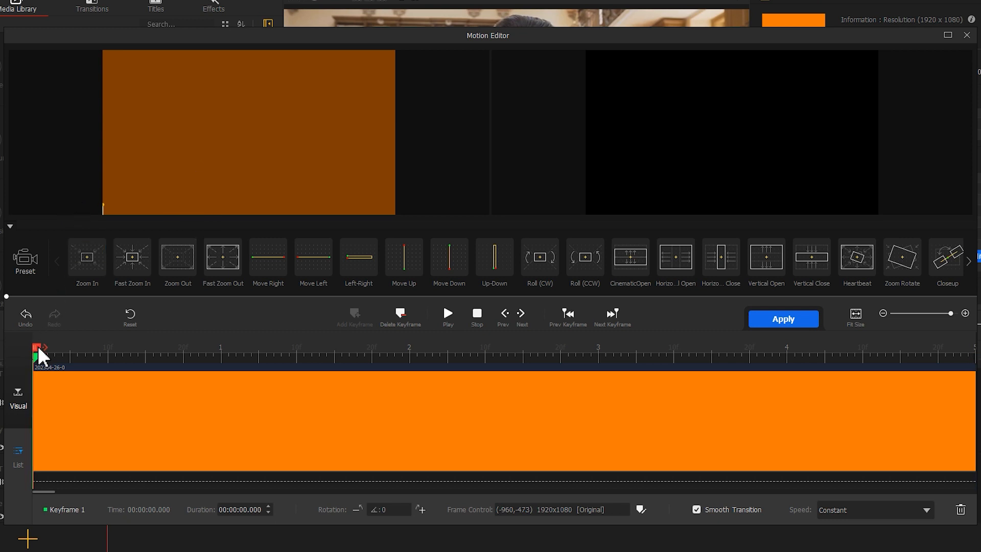
Step: Add a second keyframe at 00:00:01.00 with frame X set to 960 and speed Smooth Speed Down 1
{"action": "left_click_drag", "start_coordinate": [37, 352], "coordinate": [228, 355]}
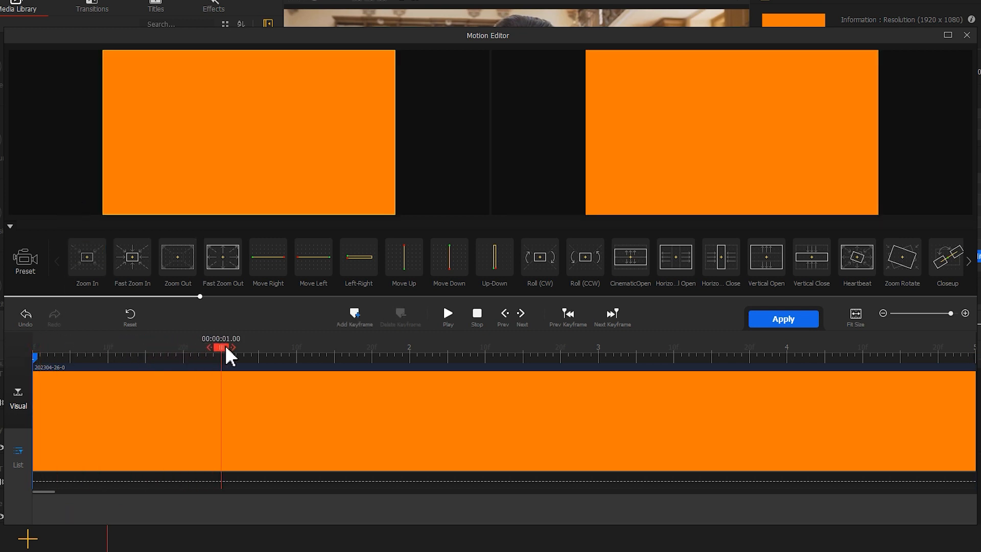
{"action": "left_click", "coordinate": [354, 314]}
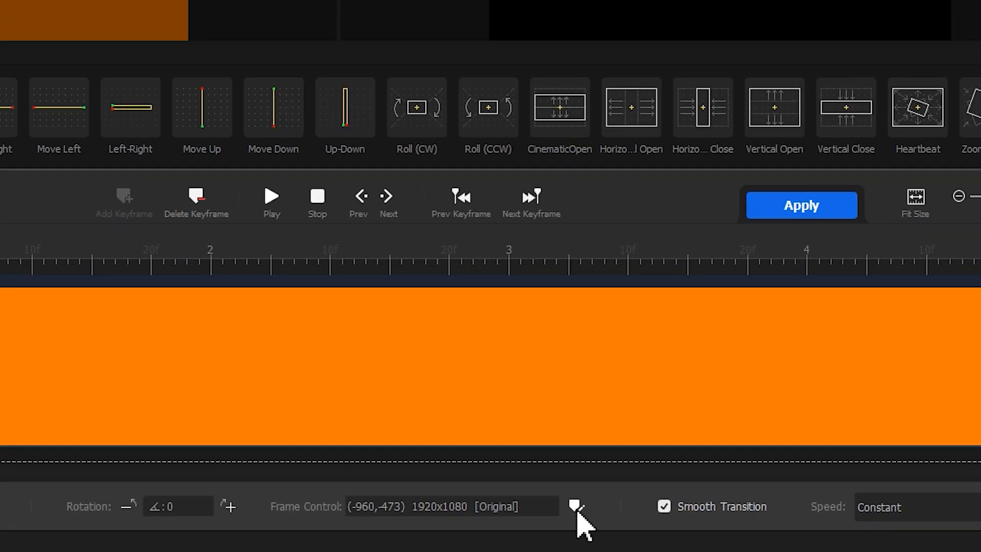
{"action": "left_click", "coordinate": [576, 507]}
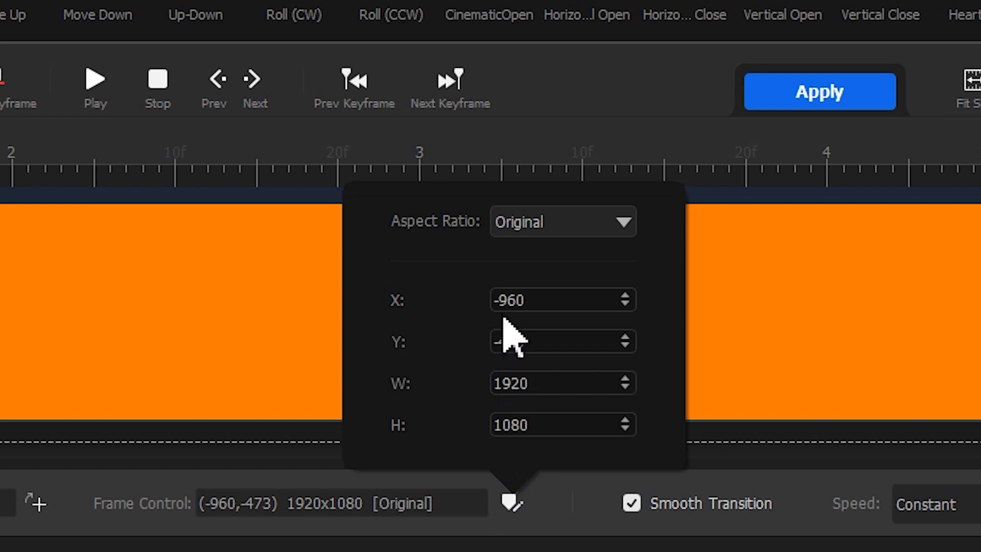
{"action": "left_click", "coordinate": [503, 301]}
{"action": "key", "text": "BackSpace"}
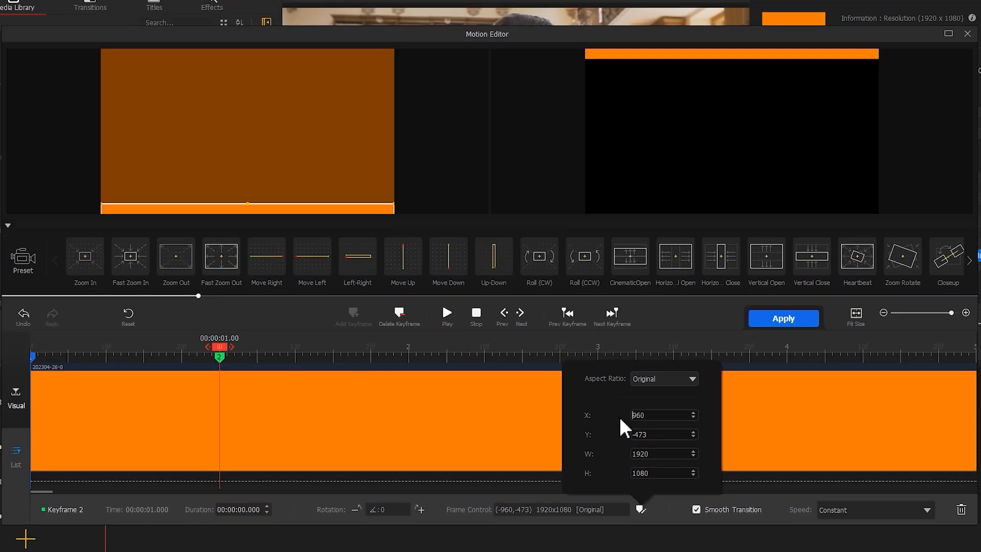
{"action": "key", "text": "Return"}
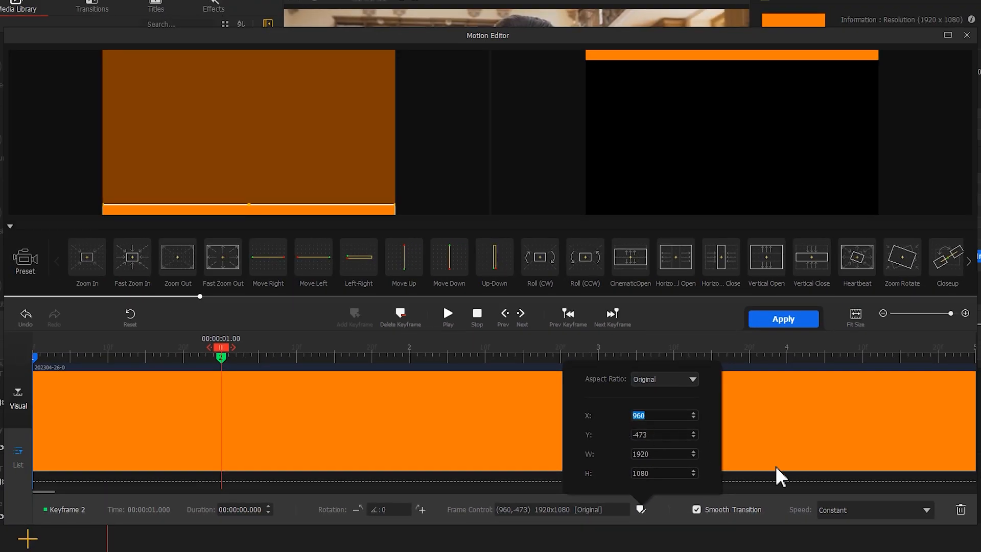
{"action": "left_click", "coordinate": [886, 511]}
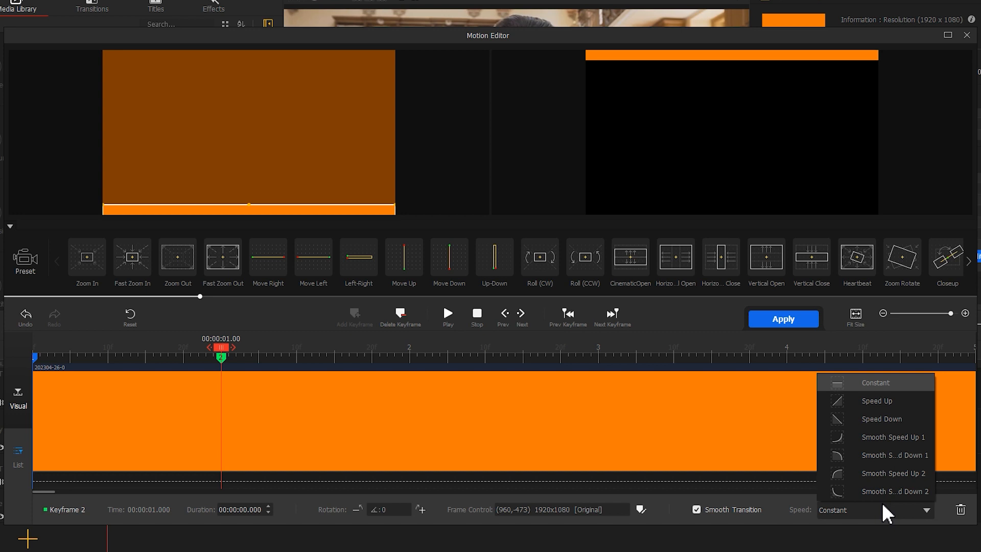
{"action": "left_click", "coordinate": [891, 455]}
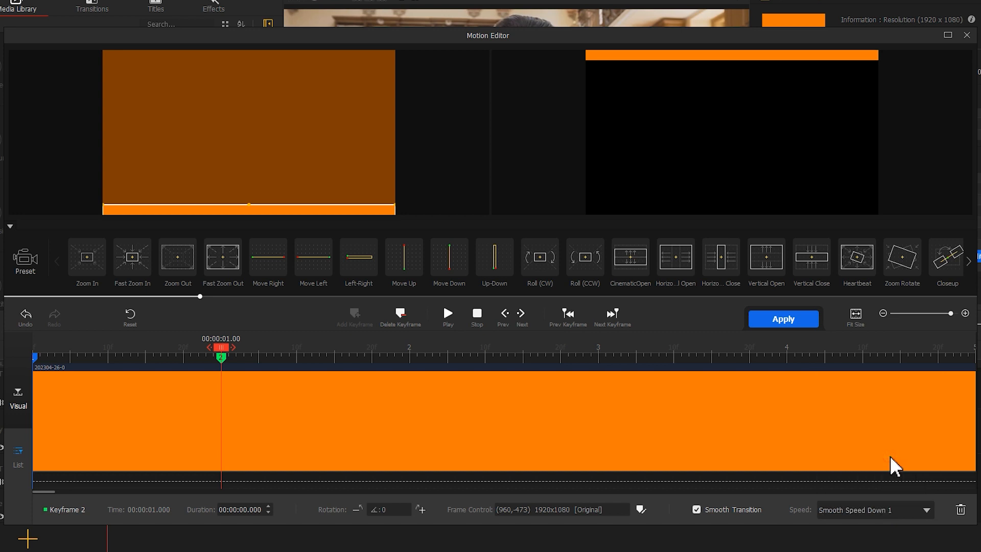
Step: Add a third keyframe at 00:00:01.80 with the frame covering the whole picture and speed Smooth Speed Down 1, and apply the motion
{"action": "left_click_drag", "start_coordinate": [227, 357], "coordinate": [372, 344]}
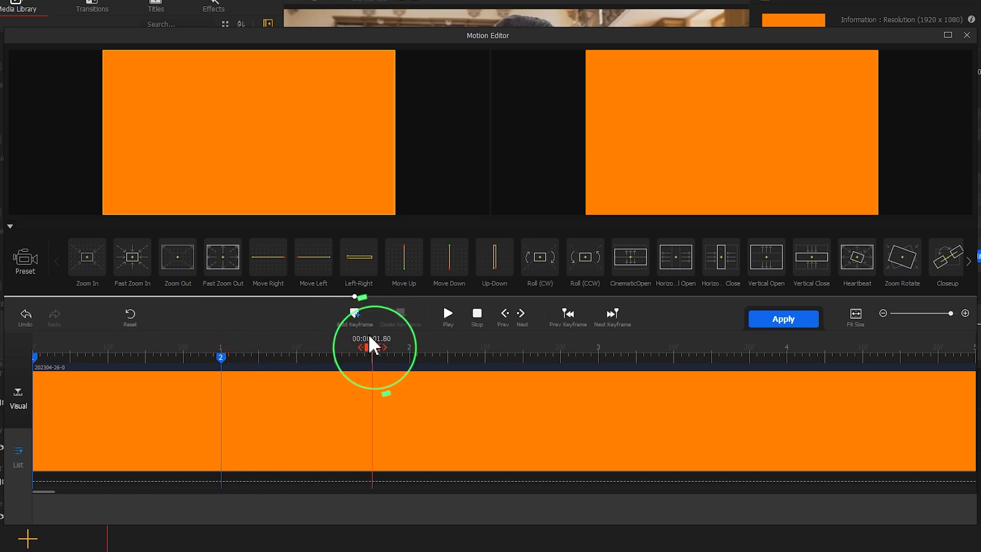
{"action": "left_click", "coordinate": [355, 316]}
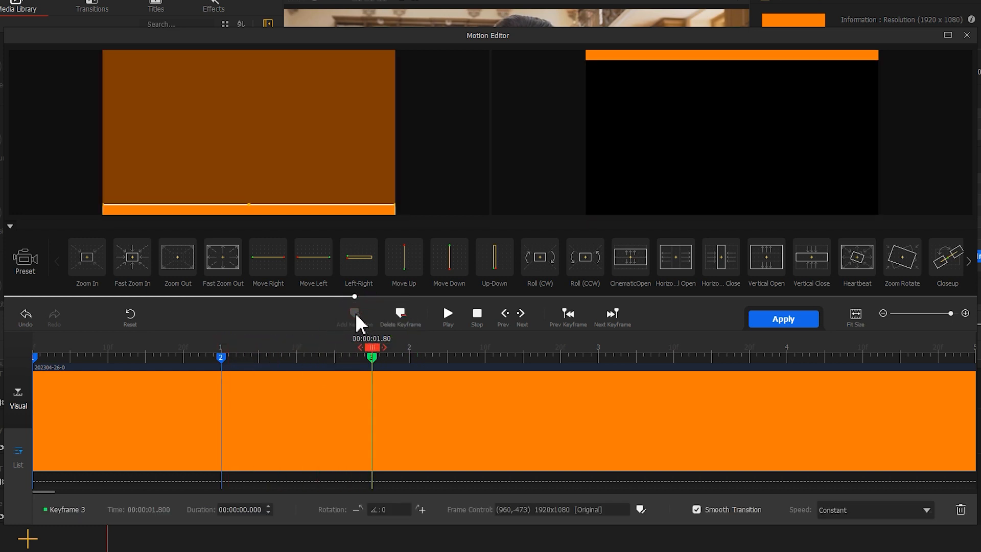
{"action": "left_click_drag", "start_coordinate": [327, 210], "coordinate": [331, 61]}
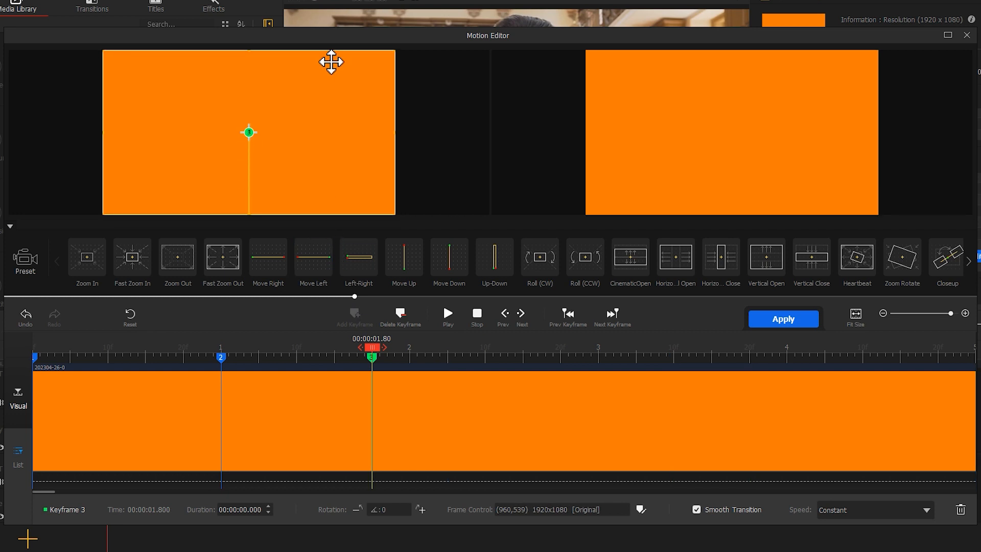
{"action": "left_click", "coordinate": [852, 510]}
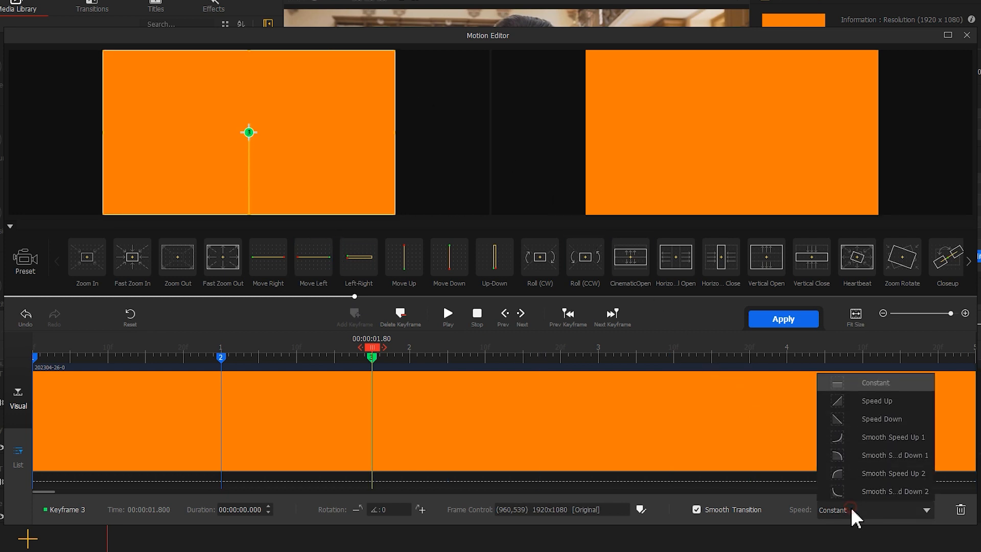
{"action": "left_click", "coordinate": [868, 463]}
{"action": "left_click", "coordinate": [789, 321]}
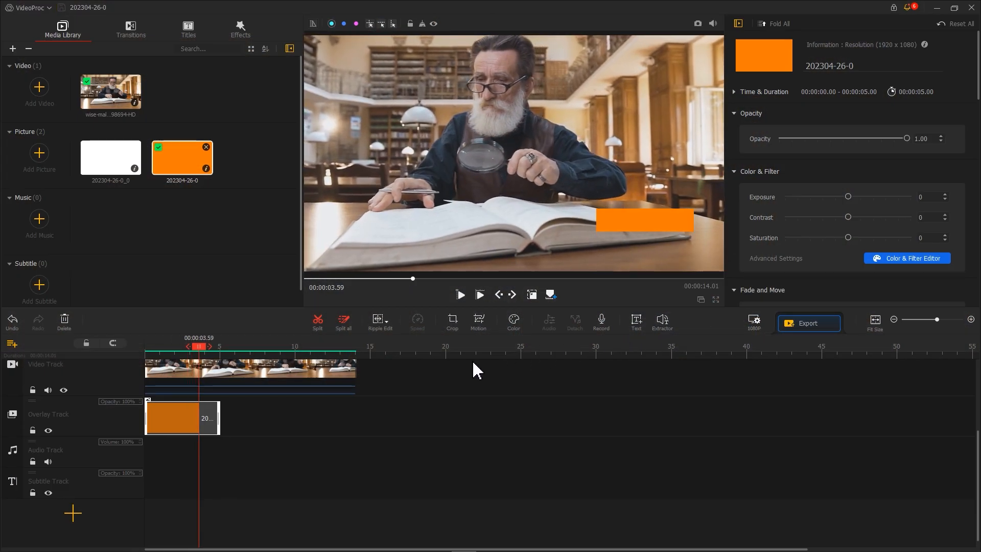
Step: Add a second overlay track, place the white picture at its start, and shape it into a matching bar directly above the orange one
{"action": "left_click", "coordinate": [12, 430]}
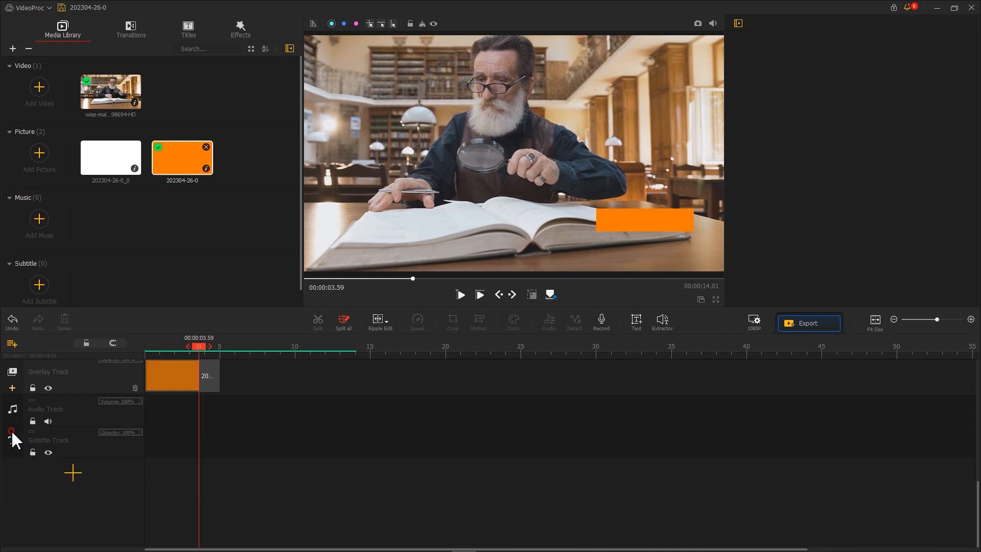
{"action": "left_click_drag", "start_coordinate": [111, 157], "coordinate": [149, 492]}
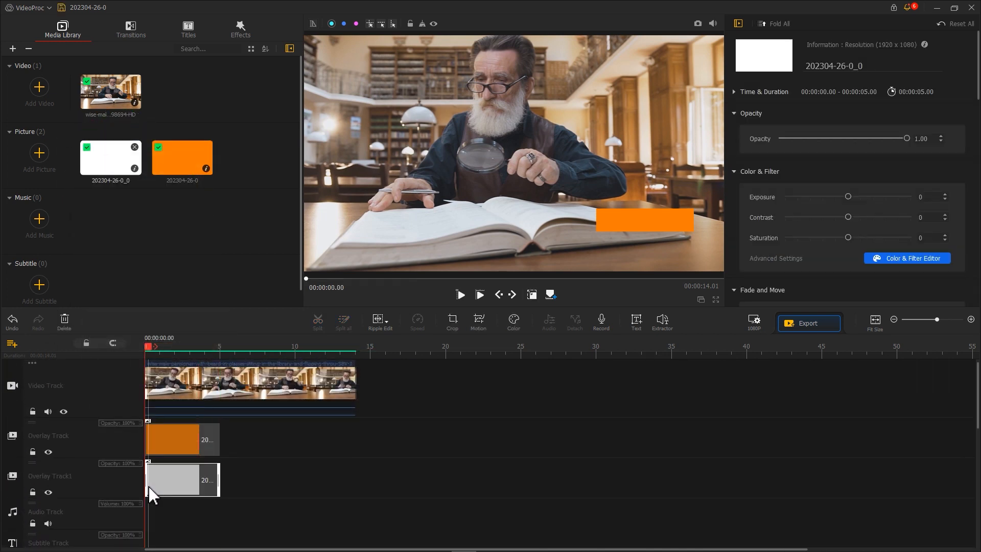
{"action": "left_click_drag", "start_coordinate": [152, 352], "coordinate": [179, 348]}
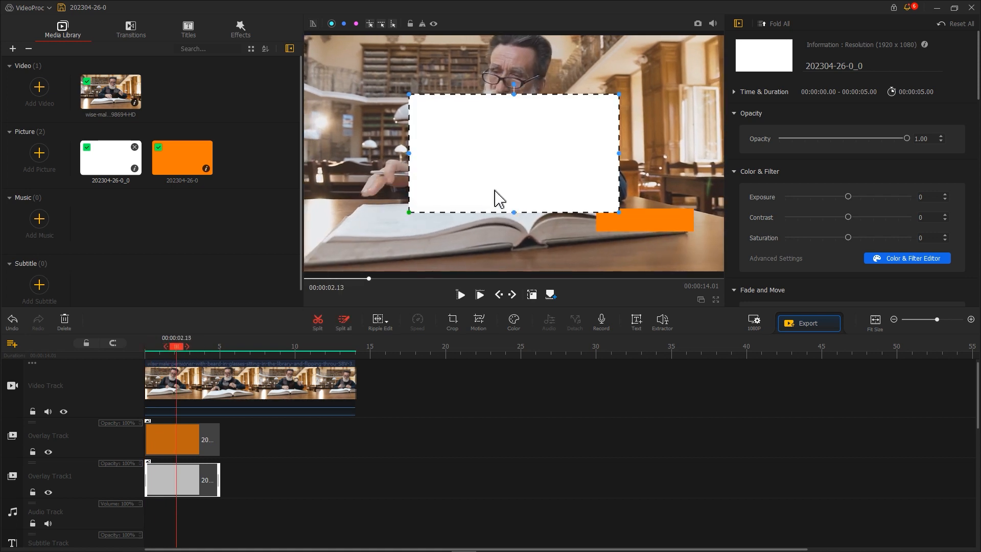
{"action": "left_click_drag", "start_coordinate": [499, 198], "coordinate": [574, 184]}
{"action": "left_click_drag", "start_coordinate": [483, 207], "coordinate": [598, 207]}
{"action": "left_click_drag", "start_coordinate": [644, 154], "coordinate": [644, 184]}
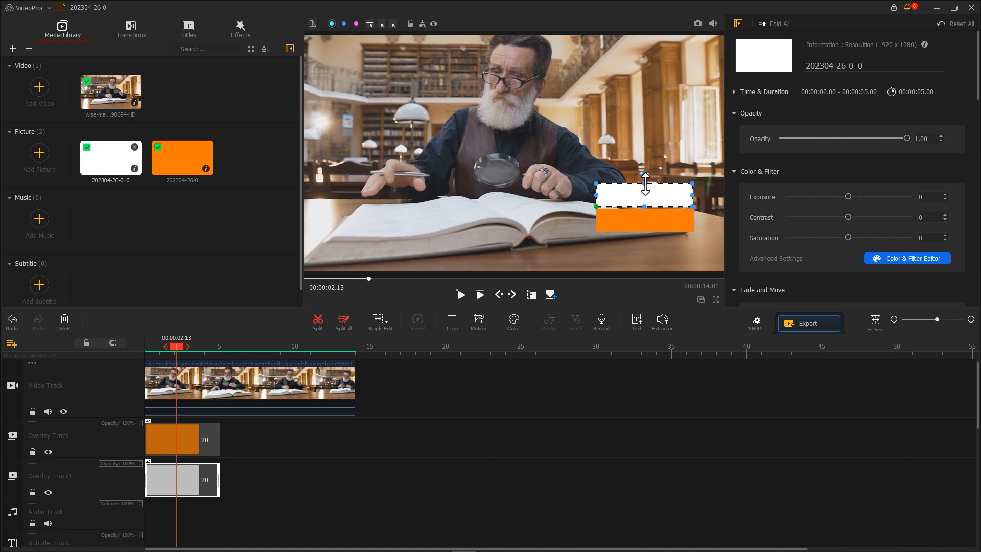
Step: Start the white clip's motion with its frame outside the picture, and add a keyframe at 00:00:01.00 with frame X 960 and a speed option
{"action": "left_click", "coordinate": [480, 321]}
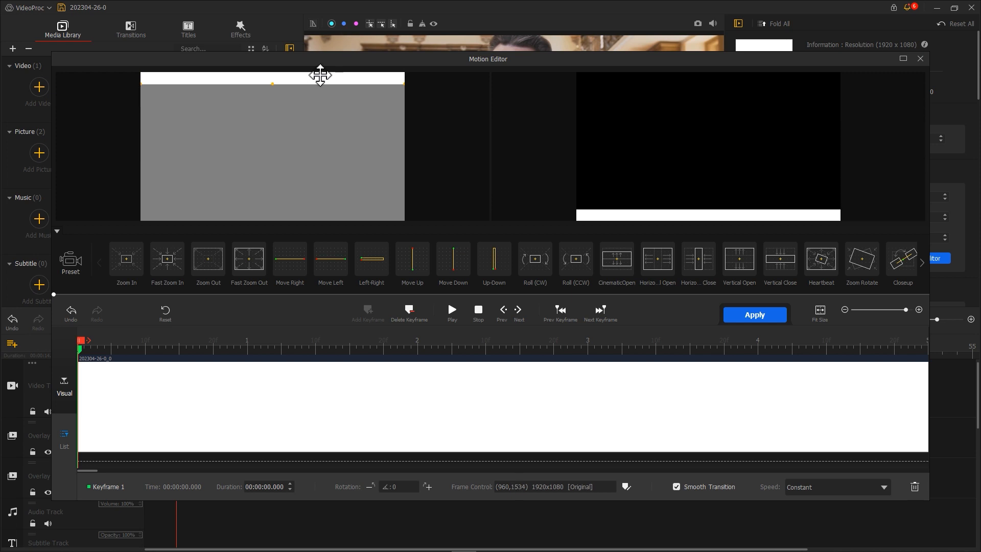
{"action": "left_click", "coordinate": [247, 347]}
{"action": "left_click", "coordinate": [626, 486]}
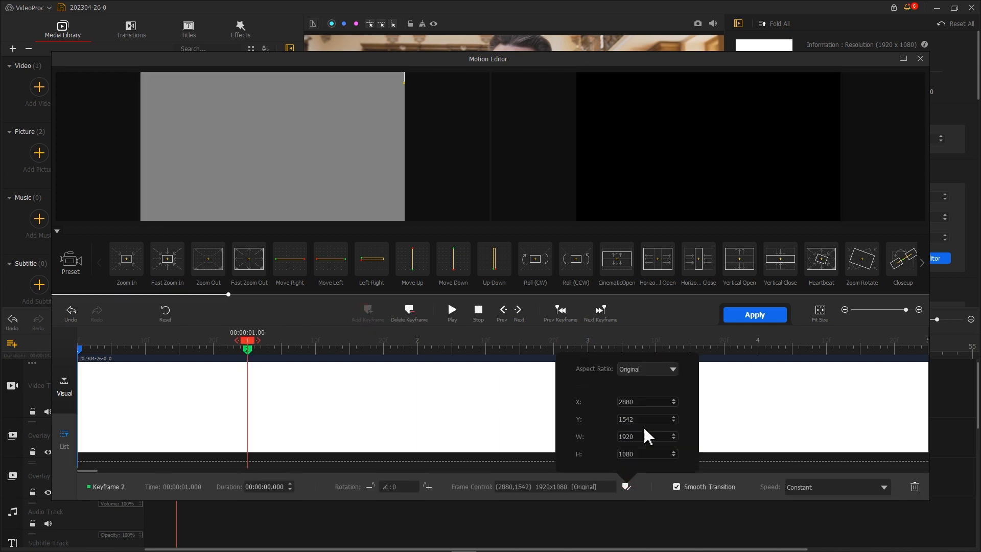
{"action": "key", "text": "Return"}
{"action": "left_click", "coordinate": [244, 342]}
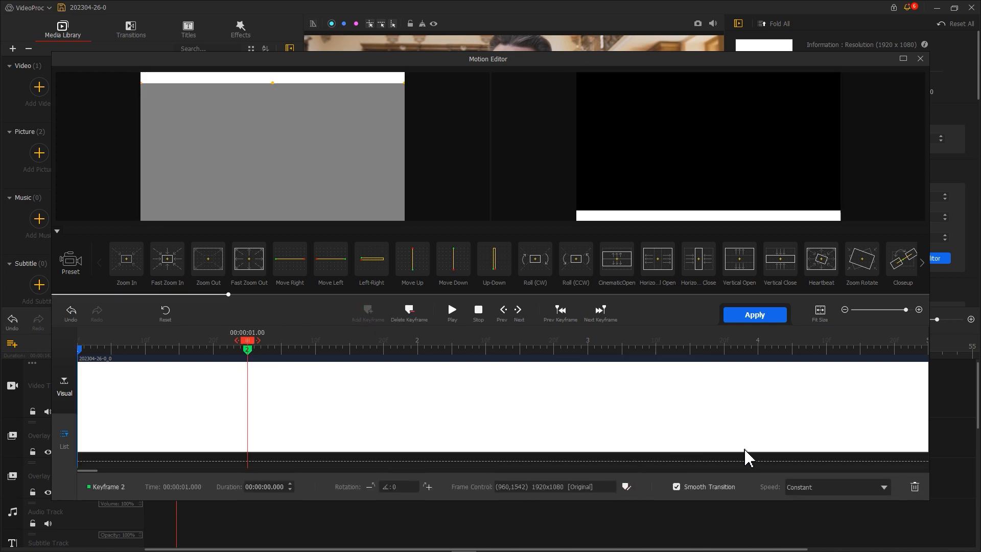
{"action": "left_click", "coordinate": [833, 487]}
{"action": "left_click", "coordinate": [832, 433]}
Step: Add a third keyframe at 00:00:01.80 with the frame covering the whole white picture, choose its speed, and apply the motion
{"action": "left_click_drag", "start_coordinate": [245, 340], "coordinate": [385, 337]}
{"action": "left_click", "coordinate": [373, 314]}
{"action": "left_click_drag", "start_coordinate": [335, 81], "coordinate": [335, 220]}
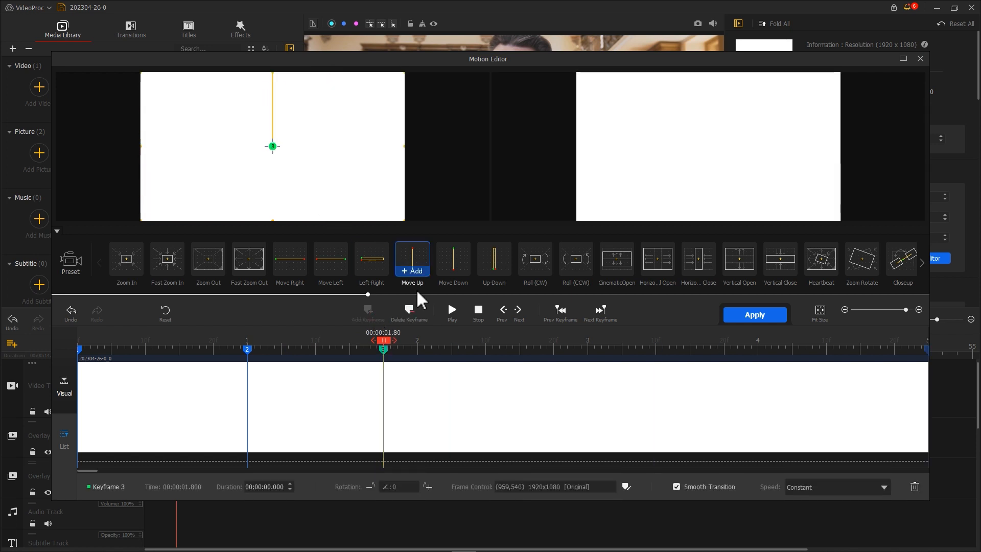
{"action": "left_click", "coordinate": [837, 486]}
{"action": "left_click", "coordinate": [841, 439]}
{"action": "left_click", "coordinate": [754, 315]}
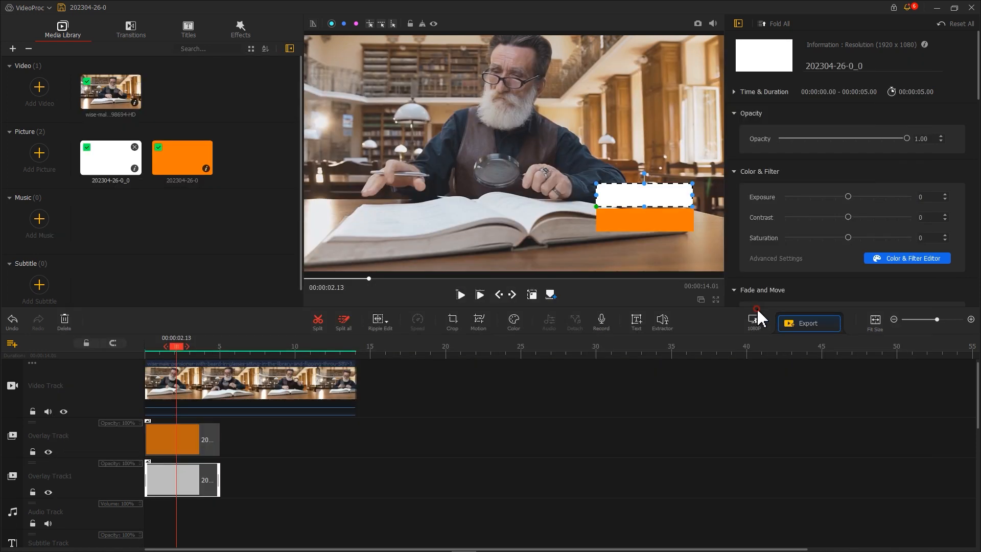
Step: Replace the white clip on Overlay Track1 with a copy of the orange clip
{"action": "left_click_drag", "start_coordinate": [171, 347], "coordinate": [153, 353]}
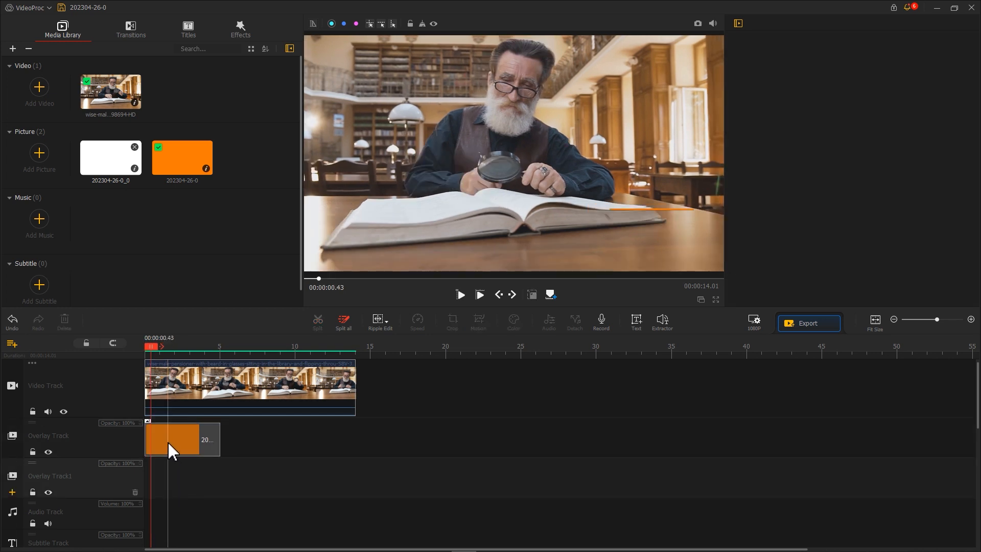
{"action": "left_click", "coordinate": [169, 450]}
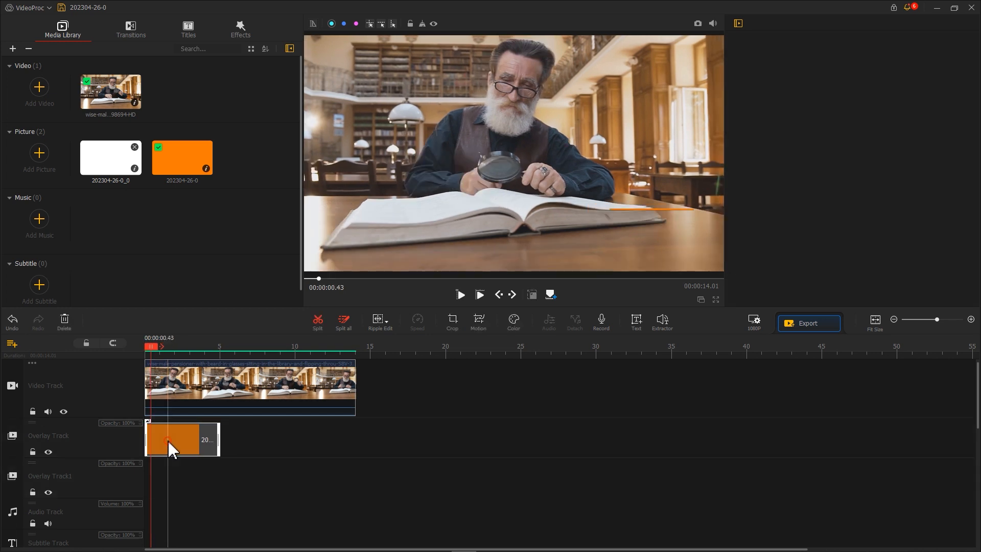
{"action": "right_click", "coordinate": [170, 449]}
{"action": "left_click", "coordinate": [193, 498]}
{"action": "right_click", "coordinate": [160, 484]}
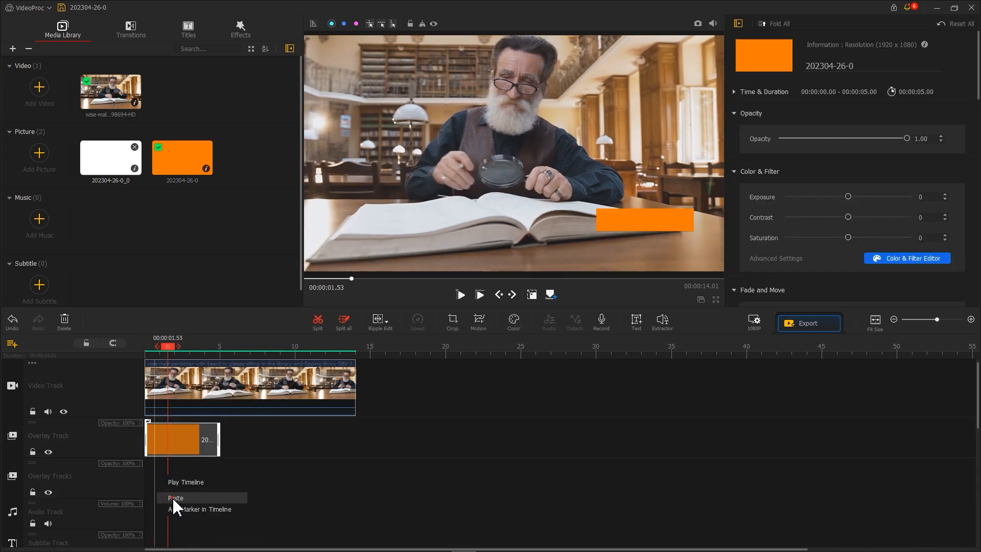
{"action": "left_click", "coordinate": [171, 480]}
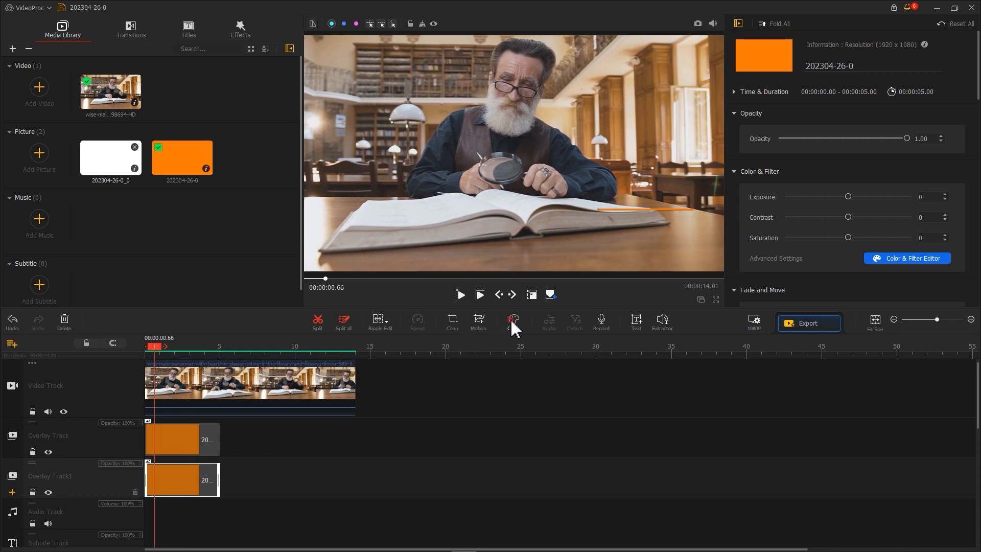
Step: Turn the copied clip white by setting the orange HSL saturation to -100 and luminance to 100, and apply the color change
{"action": "left_click", "coordinate": [511, 318]}
{"action": "left_click", "coordinate": [423, 418]}
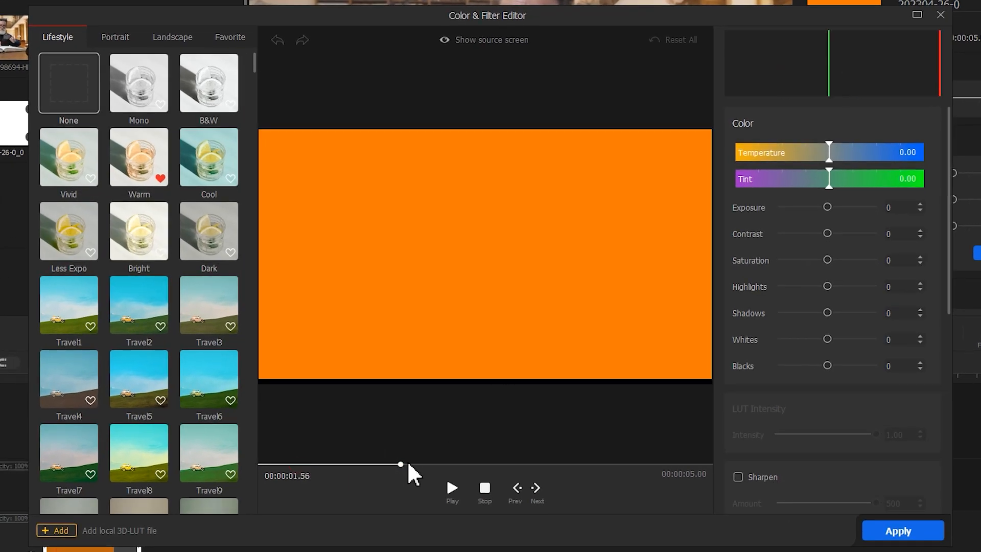
{"action": "scroll", "coordinate": [841, 259], "scroll_direction": "down", "scroll_amount": 6}
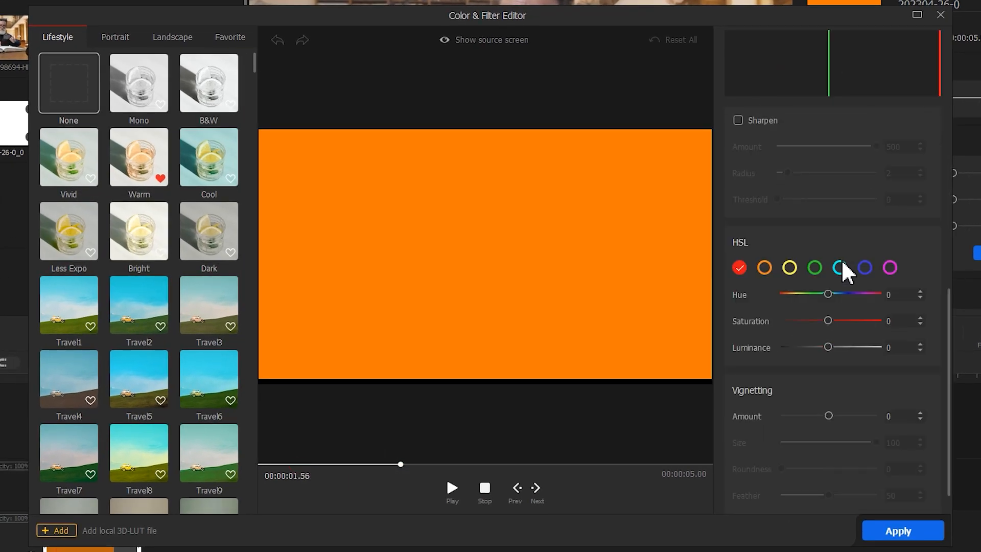
{"action": "left_click", "coordinate": [762, 269]}
{"action": "left_click_drag", "start_coordinate": [812, 317], "coordinate": [779, 321]}
{"action": "left_click_drag", "start_coordinate": [825, 347], "coordinate": [880, 348]}
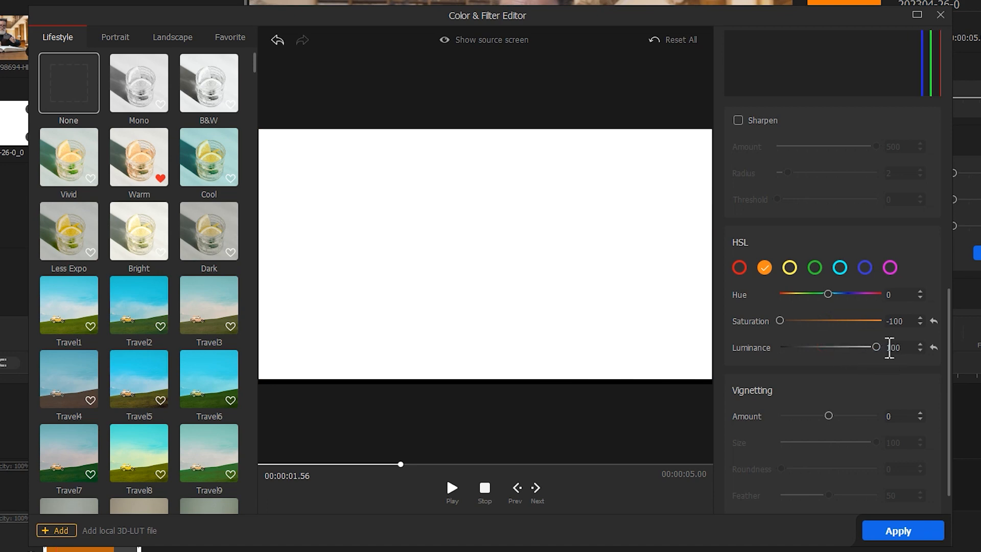
{"action": "left_click", "coordinate": [886, 531]}
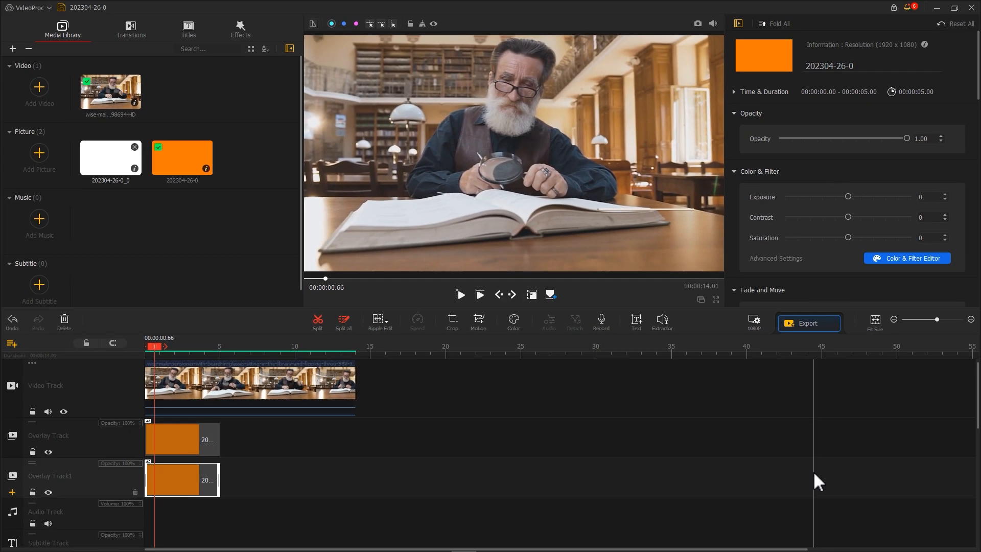
Step: Flip the copied clip vertically and horizontally, and move its white bar directly above the orange bar in the preview
{"action": "scroll", "coordinate": [858, 265], "scroll_direction": "down", "scroll_amount": 10}
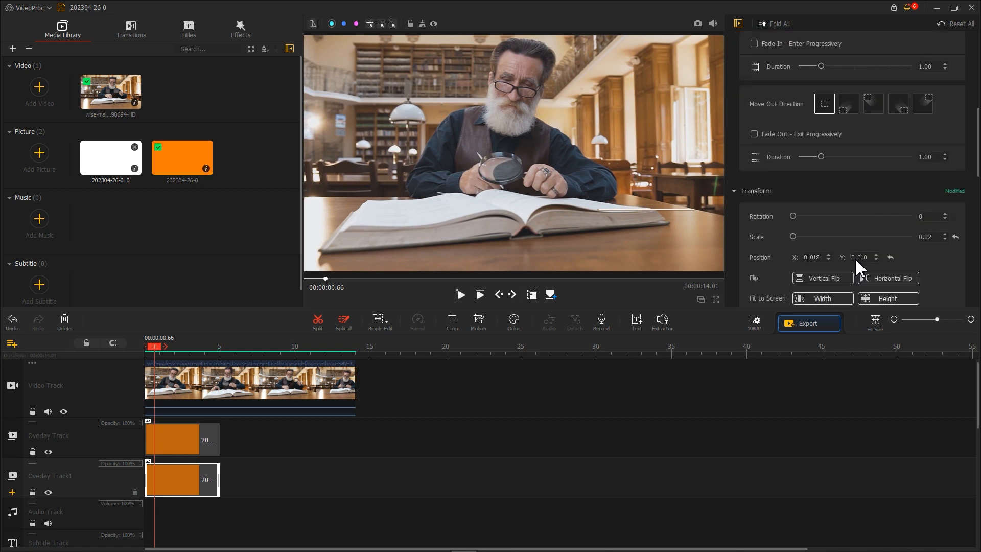
{"action": "left_click", "coordinate": [820, 217]}
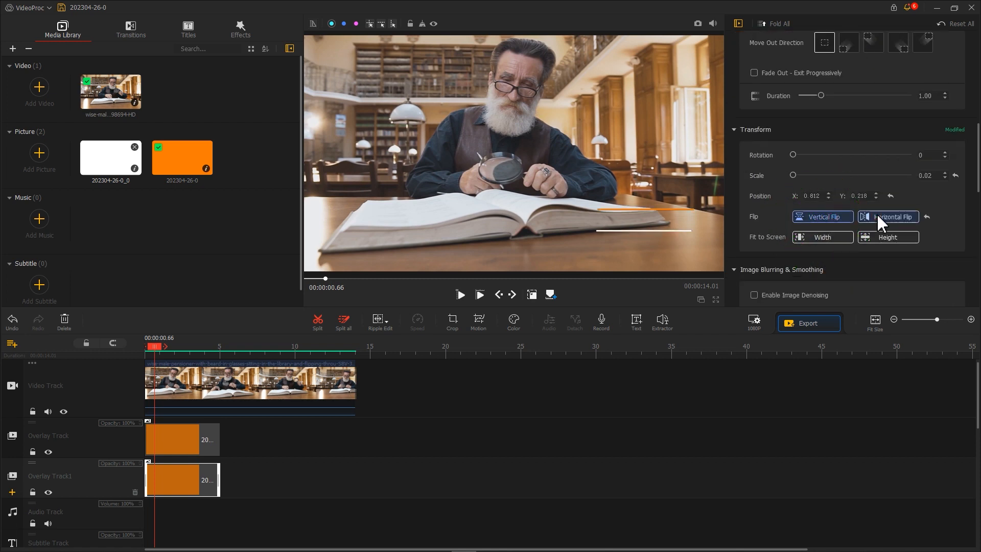
{"action": "left_click", "coordinate": [625, 217]}
{"action": "left_click_drag", "start_coordinate": [646, 225], "coordinate": [644, 199]}
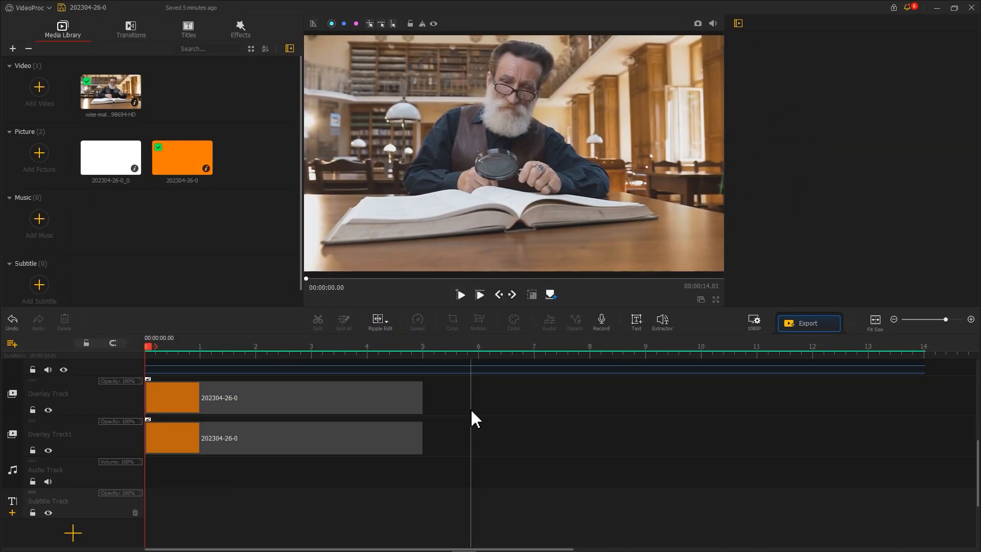
Step: Place the Title 6 template near the start of the Subtitle Track
{"action": "left_click", "coordinate": [189, 30]}
{"action": "left_click_drag", "start_coordinate": [302, 120], "coordinate": [306, 204]}
{"action": "left_click_drag", "start_coordinate": [128, 280], "coordinate": [163, 470]}
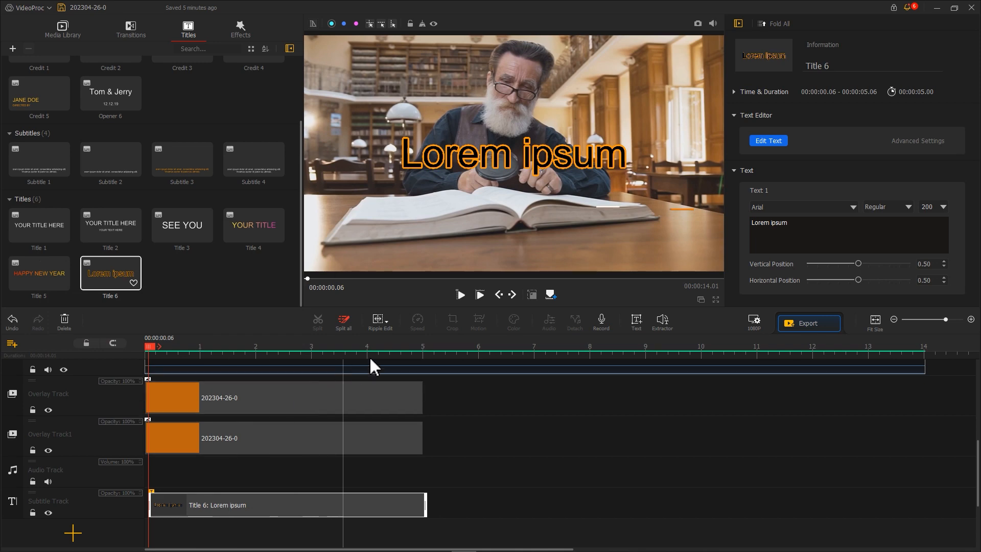
Step: Replace the title's sample text with the speaker's full name and set its font to Tahoma Bold
{"action": "left_click", "coordinate": [768, 142]}
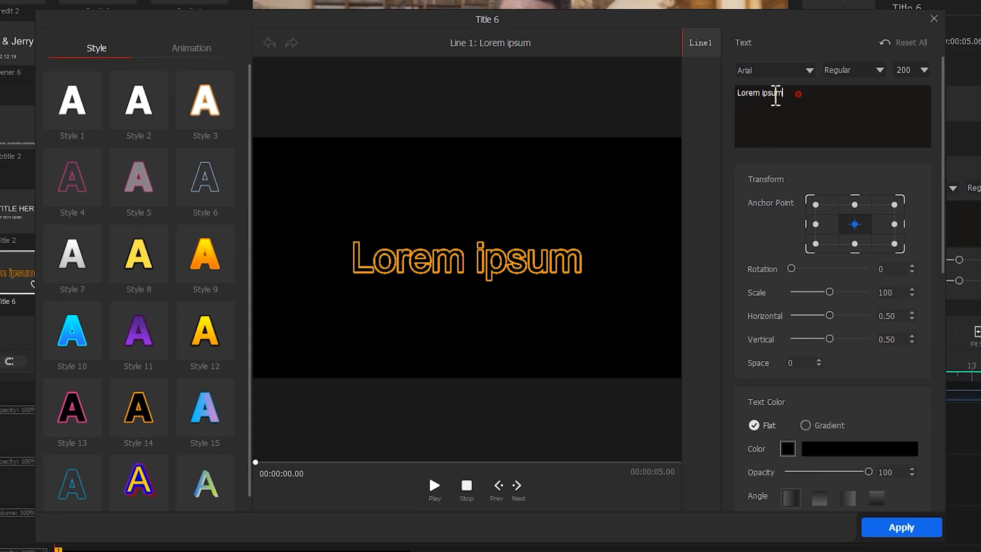
{"action": "left_click_drag", "start_coordinate": [776, 94], "coordinate": [729, 95]}
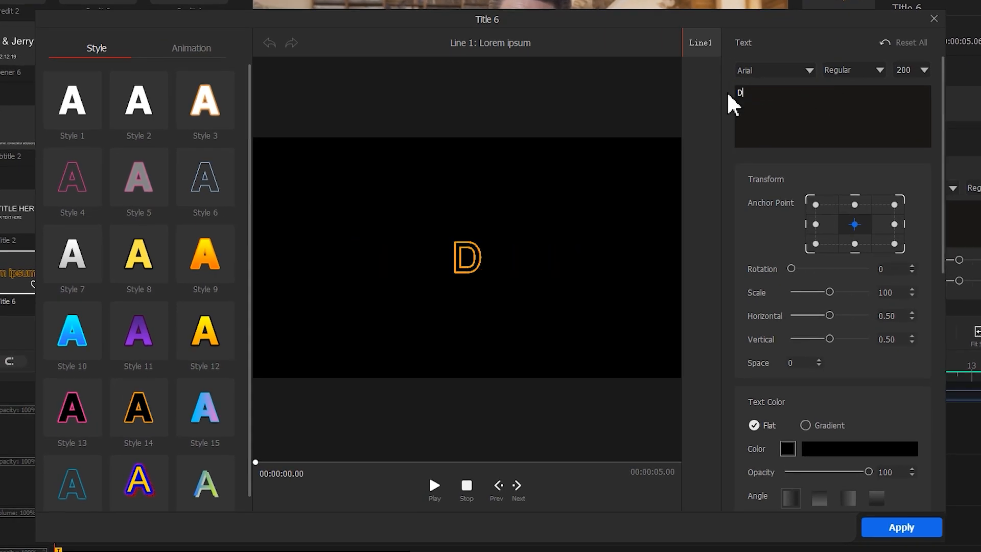
{"action": "left_click", "coordinate": [809, 71]}
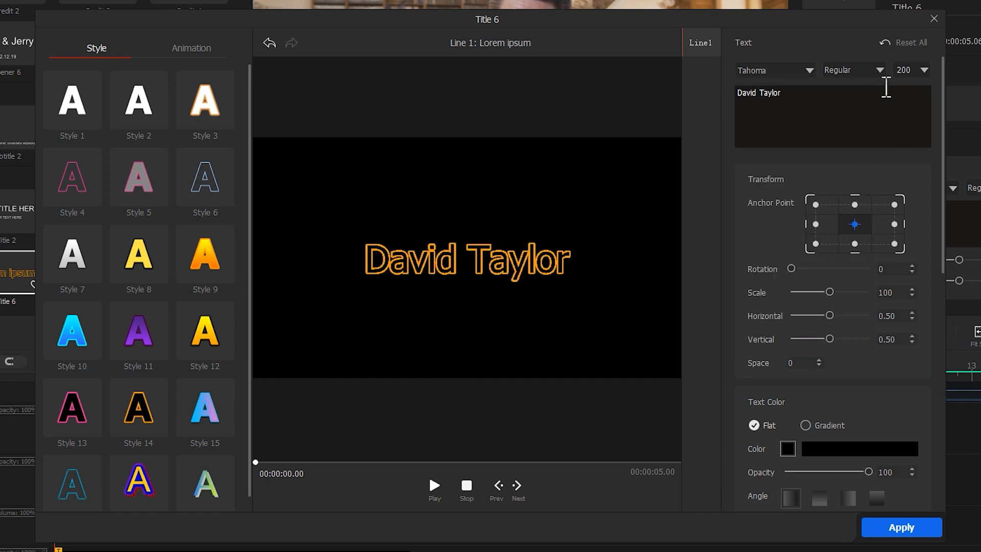
{"action": "left_click", "coordinate": [880, 70]}
{"action": "left_click", "coordinate": [882, 93]}
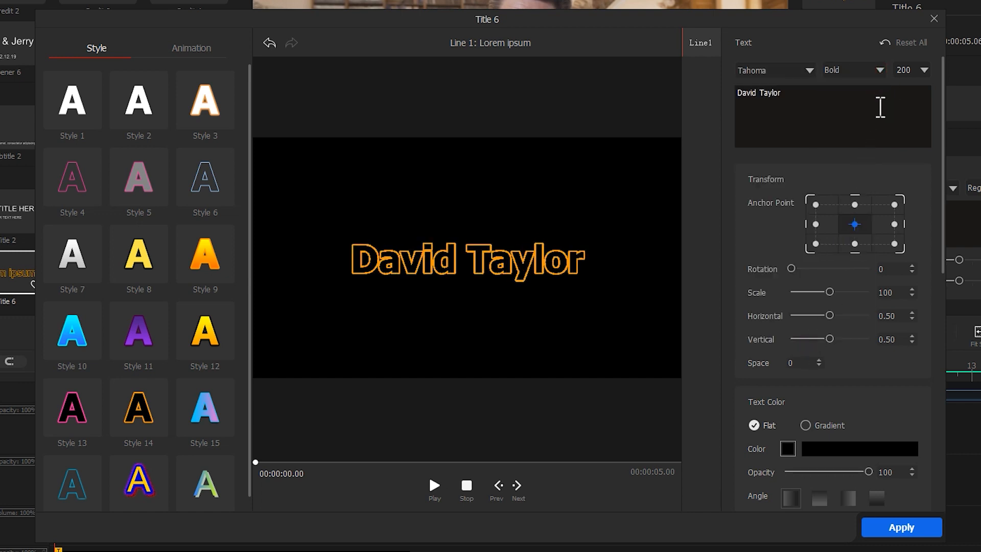
Step: Turn off the name title's text border and apply the Clip Down Roll animation to it
{"action": "scroll", "coordinate": [853, 365], "scroll_direction": "down", "scroll_amount": 4}
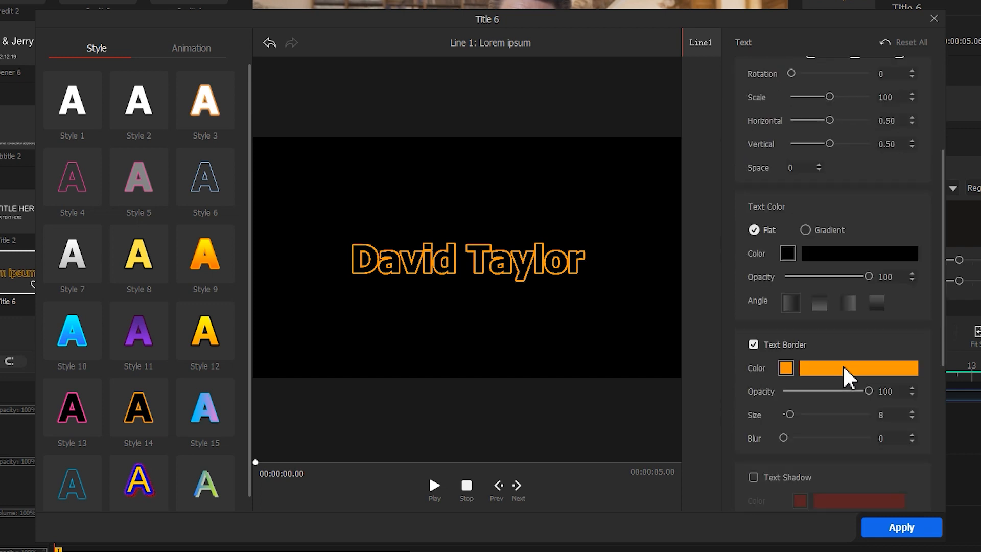
{"action": "left_click", "coordinate": [753, 344]}
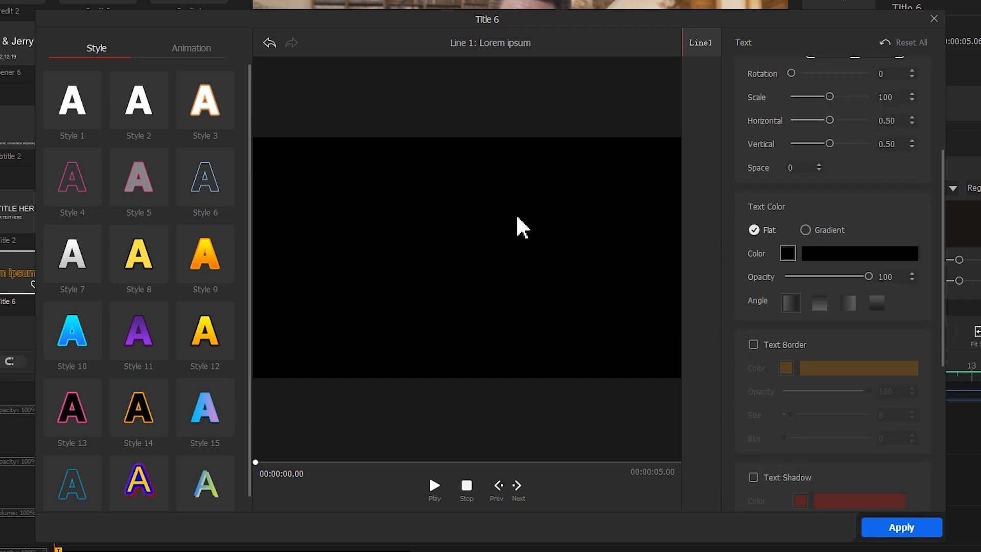
{"action": "left_click", "coordinate": [202, 55]}
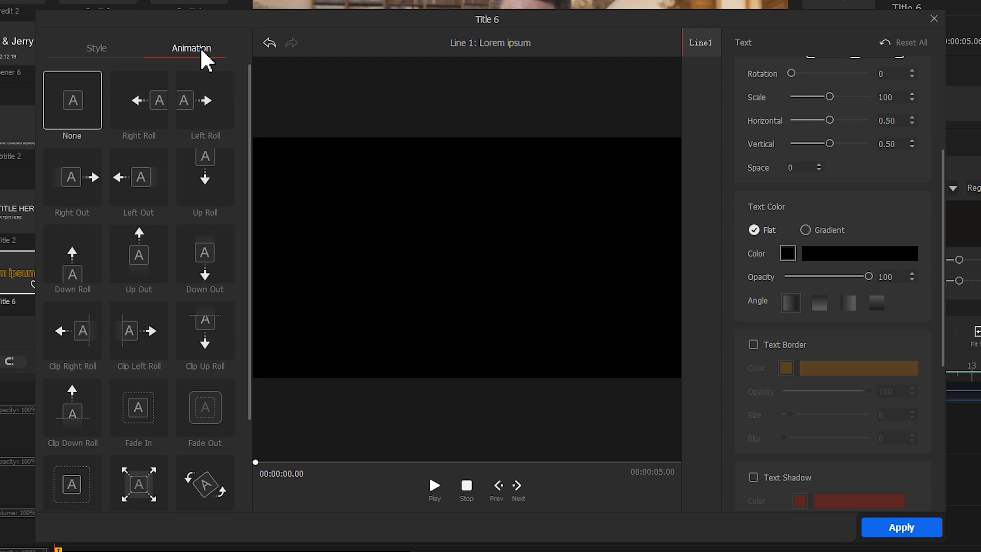
{"action": "left_click", "coordinate": [64, 414]}
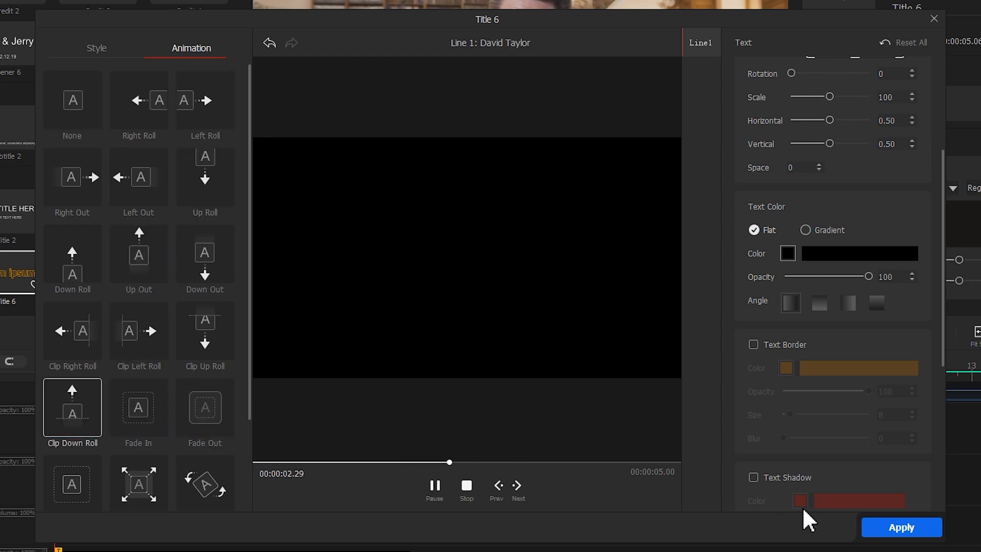
{"action": "left_click", "coordinate": [900, 529]}
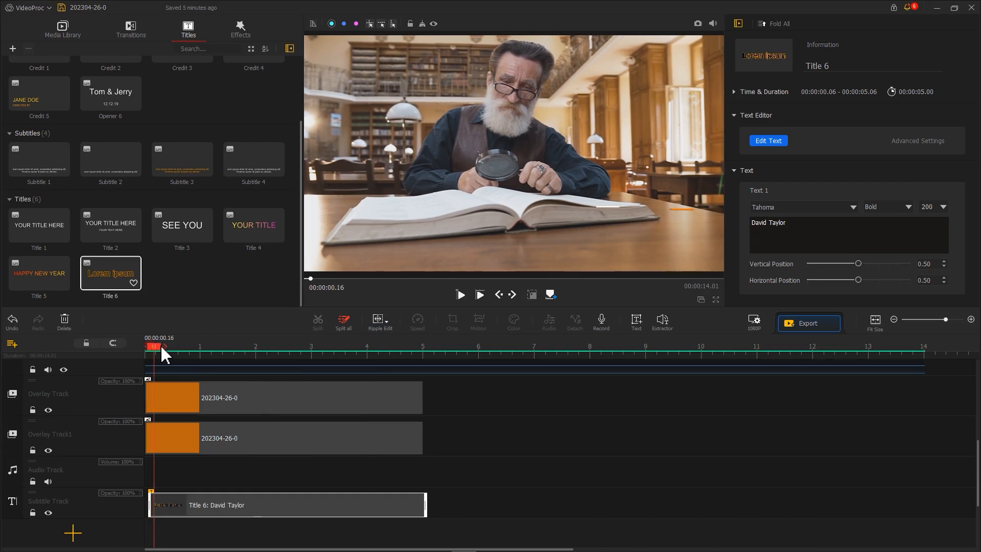
Step: Fit the name title onto the white bar with font size 70, vertical position 0.32 and horizontal position 0.81
{"action": "left_click_drag", "start_coordinate": [153, 346], "coordinate": [239, 353]}
{"action": "left_click_drag", "start_coordinate": [858, 263], "coordinate": [891, 281]}
{"action": "left_click_drag", "start_coordinate": [921, 208], "coordinate": [939, 210]}
{"action": "type", "text": "4"}
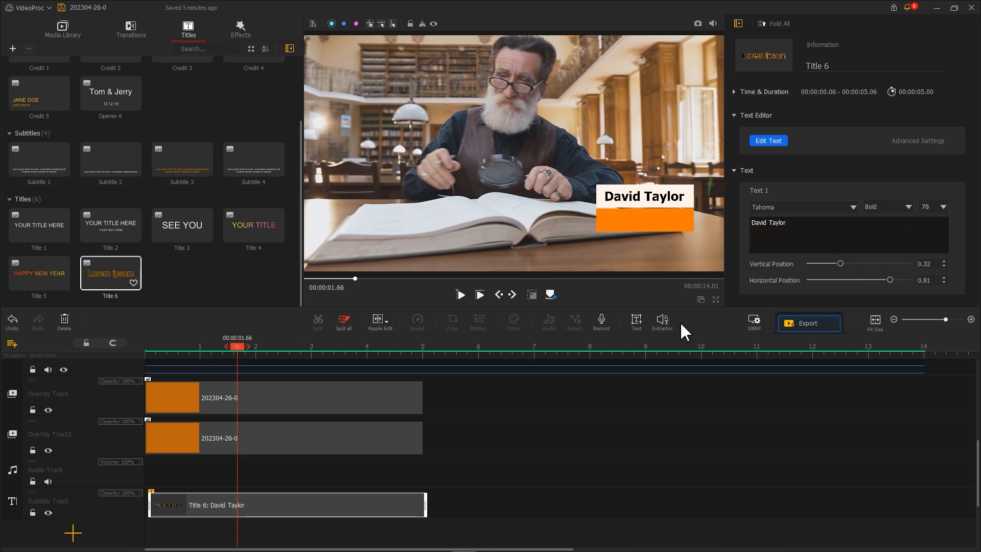
Step: Move the name title clip to start at 00:00:01.00 and play the animation to check its timing
{"action": "left_click_drag", "start_coordinate": [237, 347], "coordinate": [201, 357]}
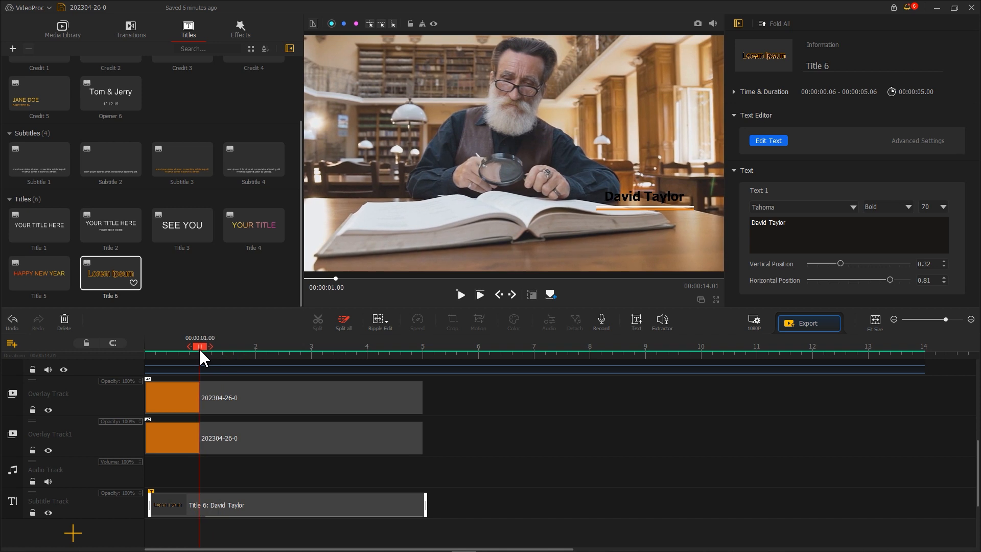
{"action": "left_click_drag", "start_coordinate": [204, 508], "coordinate": [259, 514]}
{"action": "left_click_drag", "start_coordinate": [199, 346], "coordinate": [189, 352]}
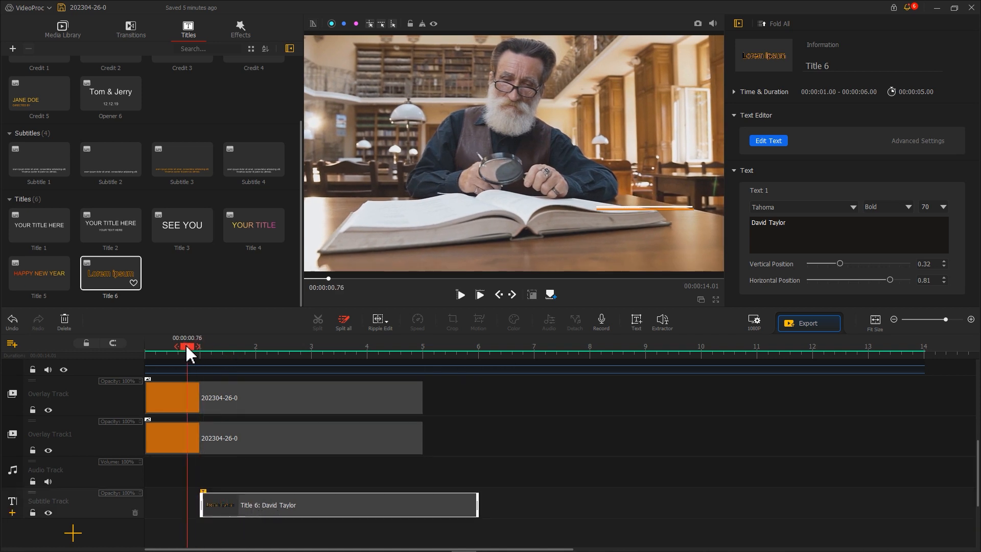
{"action": "key", "text": "space"}
Step: Add a second subtitle track with a Title 6 clip starting at 00:00:01.00, and set its text to "Historian" in Tahoma
{"action": "left_click", "coordinate": [13, 513]}
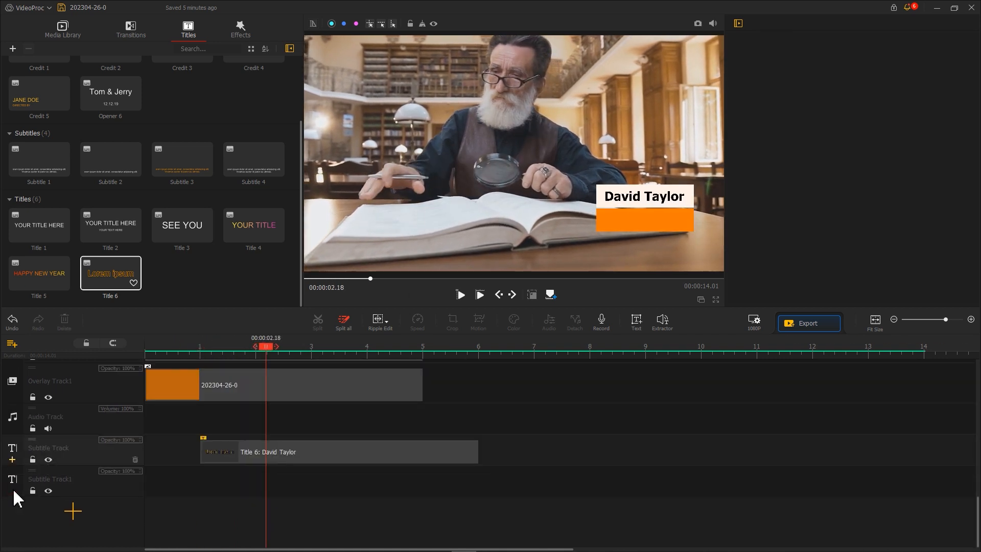
{"action": "left_click_drag", "start_coordinate": [220, 461], "coordinate": [219, 485]}
{"action": "double_click", "coordinate": [219, 483]}
{"action": "left_click_drag", "start_coordinate": [766, 140], "coordinate": [659, 136]}
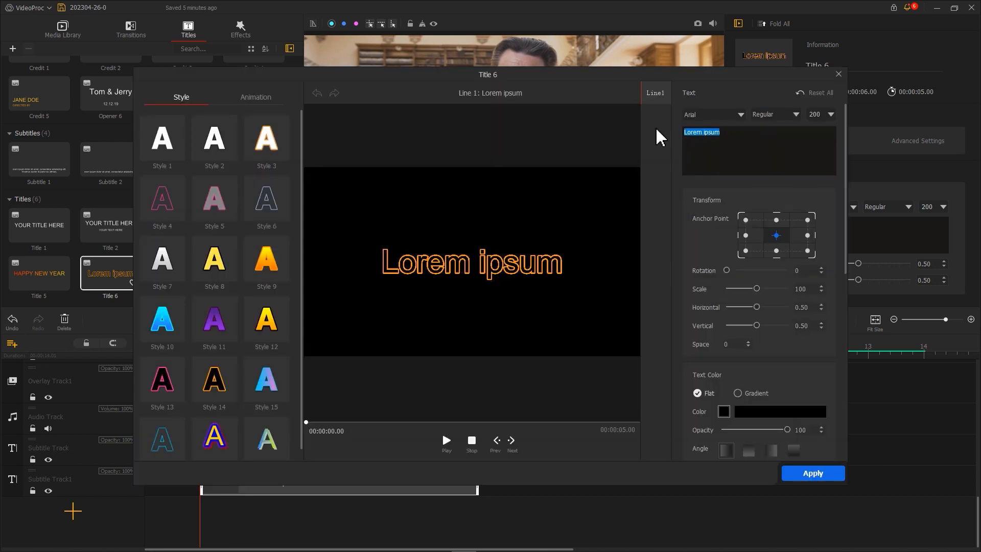
{"action": "type", "text": "Historian"}
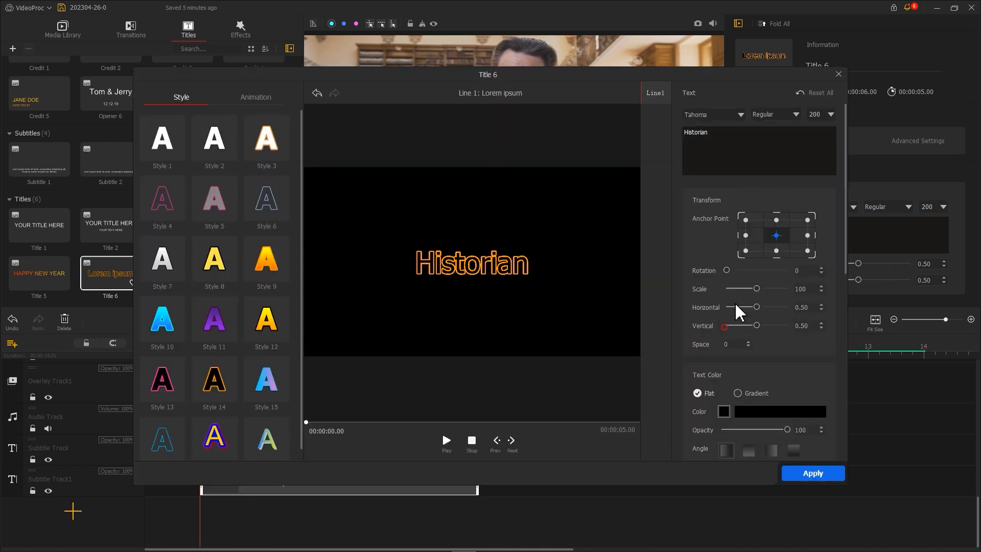
Step: Style the Historian title as bold white text without a border, and apply the Clip Up Roll animation
{"action": "scroll", "coordinate": [731, 266], "scroll_direction": "down", "scroll_amount": 3}
{"action": "left_click", "coordinate": [724, 258]}
{"action": "left_click", "coordinate": [513, 299]}
{"action": "left_click", "coordinate": [266, 103]}
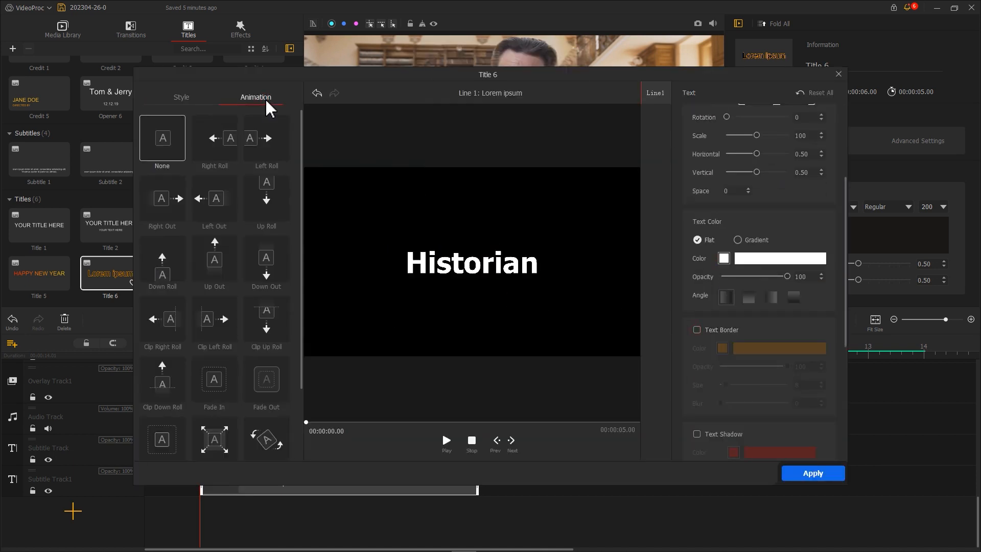
{"action": "left_click", "coordinate": [276, 322]}
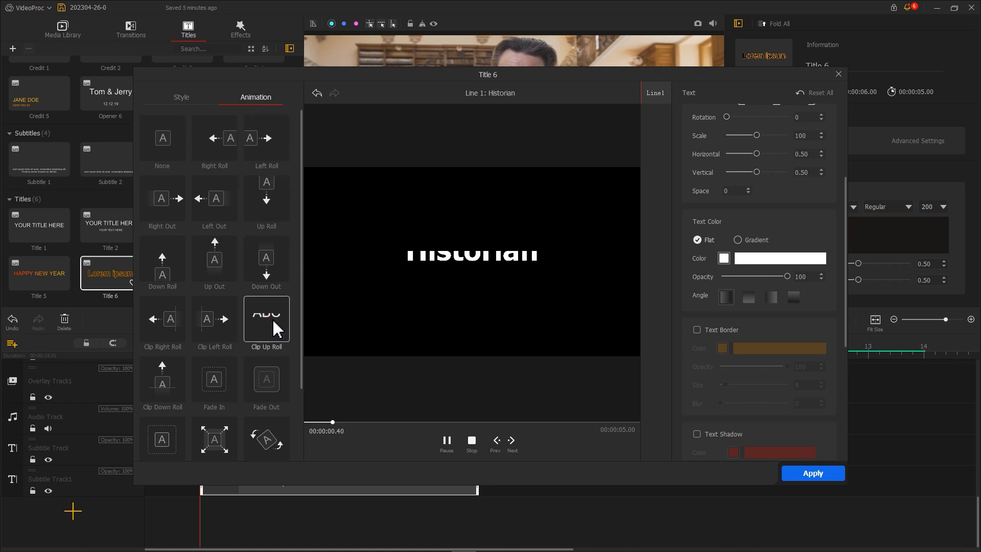
{"action": "left_click", "coordinate": [812, 473]}
Step: Fit the Historian title onto the orange bar with font size 80, vertical position 0.22 and horizontal position 0.80
{"action": "left_click", "coordinate": [227, 351]}
{"action": "left_click_drag", "start_coordinate": [227, 352], "coordinate": [250, 351]}
{"action": "left_click_drag", "start_coordinate": [859, 263], "coordinate": [831, 265]}
{"action": "left_click_drag", "start_coordinate": [858, 280], "coordinate": [889, 280]}
{"action": "left_click_drag", "start_coordinate": [933, 206], "coordinate": [915, 205]}
{"action": "type", "text": "70"}
{"action": "key", "text": "Return"}
{"action": "left_click_drag", "start_coordinate": [831, 264], "coordinate": [830, 264]}
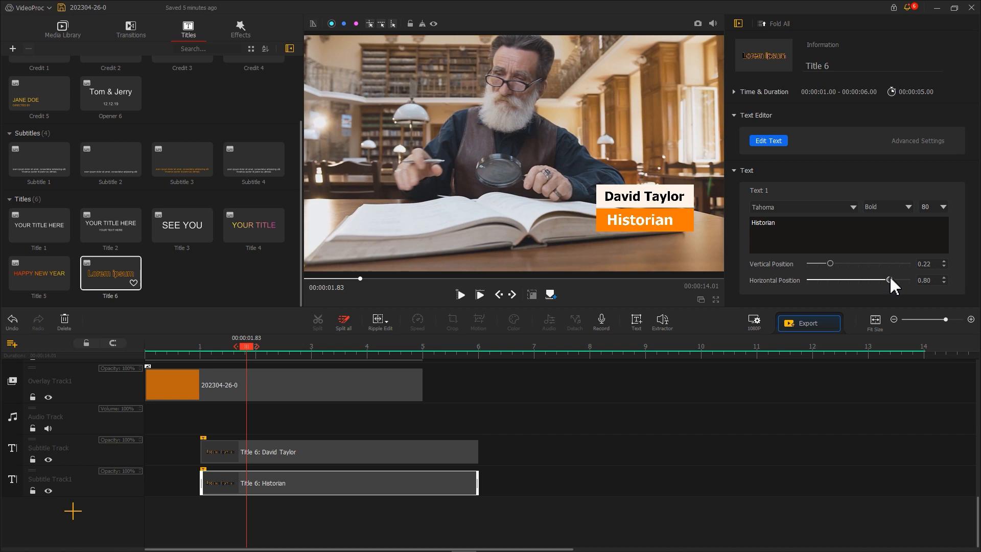